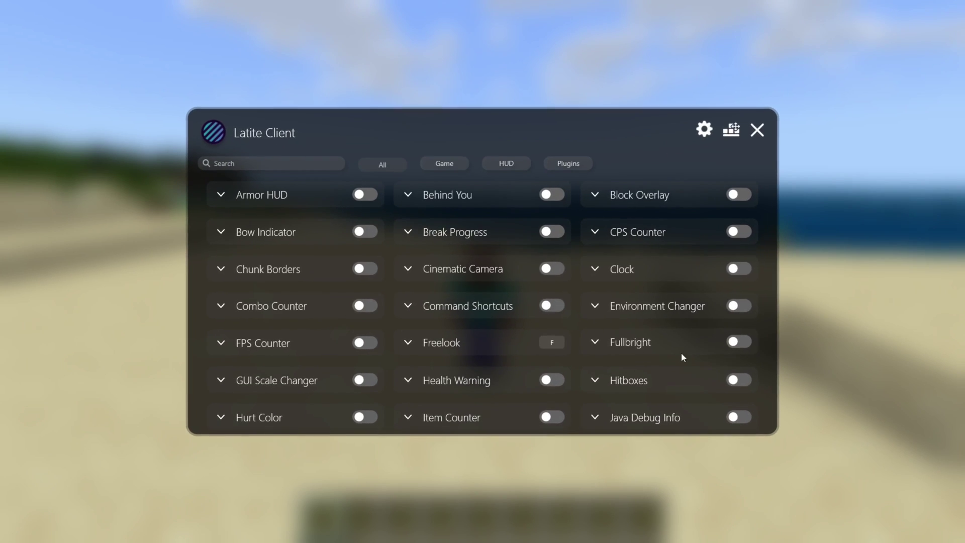
scroll(610, 151, down, 3)
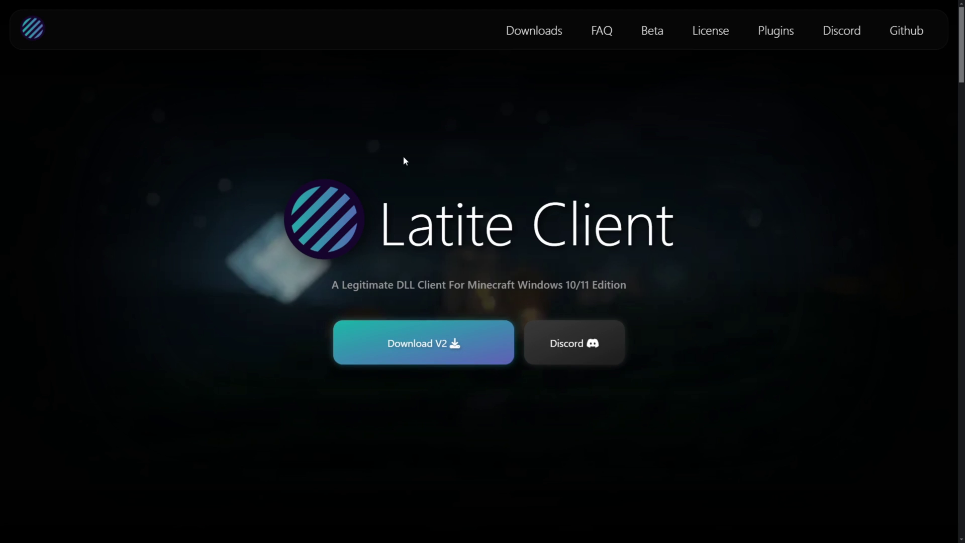
drag(380, 234, 534, 235)
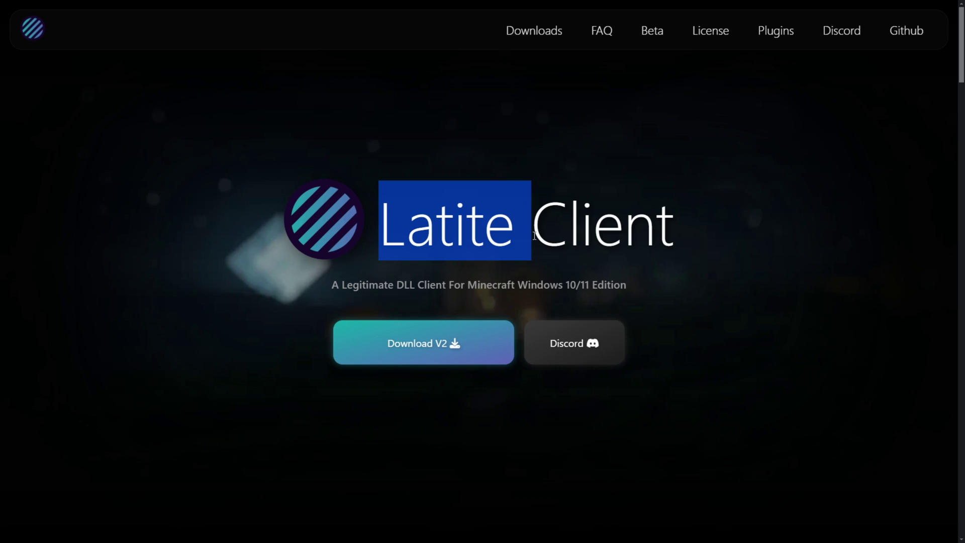
click(717, 215)
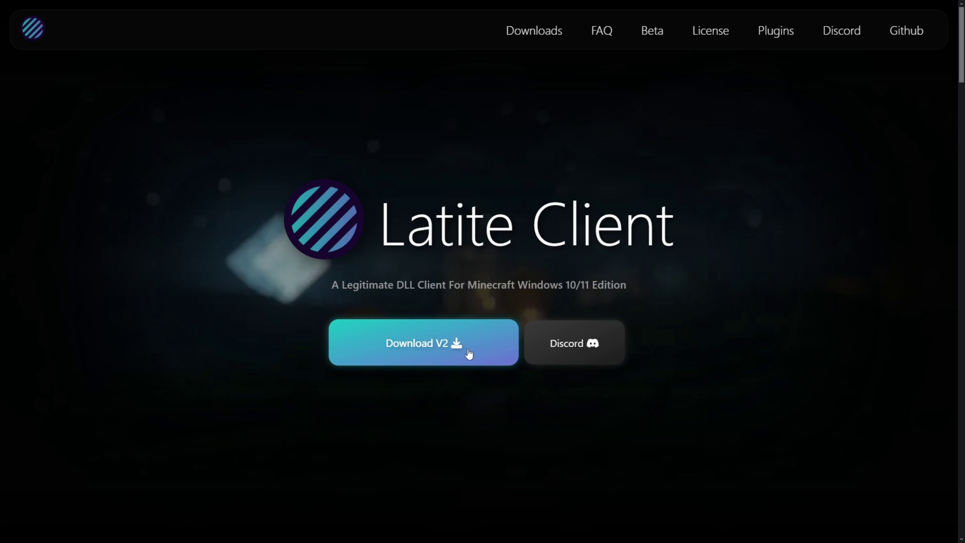
Step: Download the official Latite Launcher from the Latite Client website and leave the browser's full-screen view
click(437, 345)
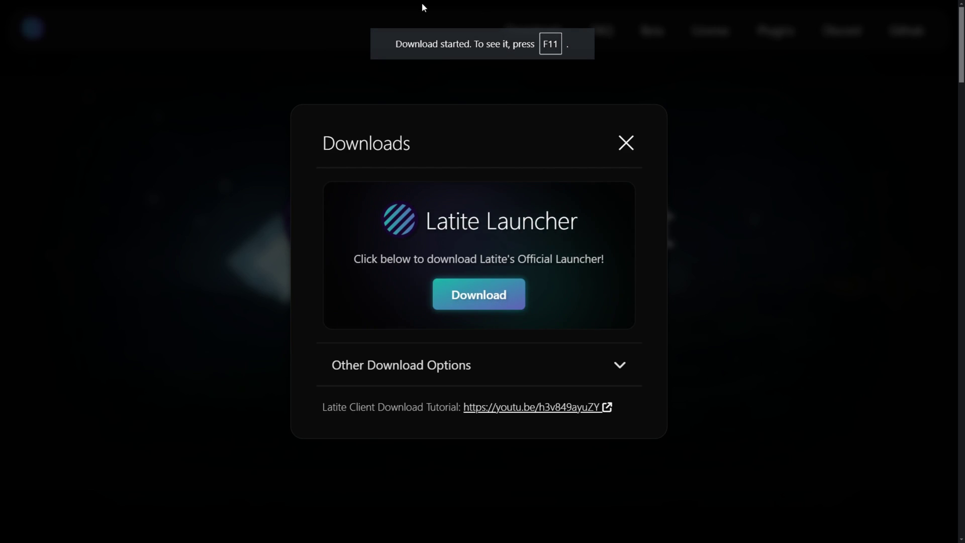
key(F11)
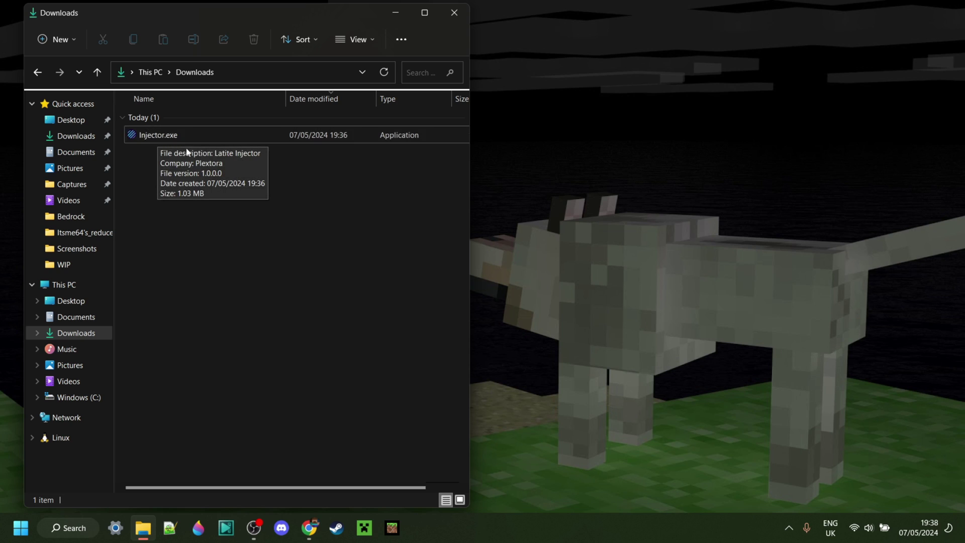
Step: Run Injector.exe from the Downloads folder and review the launcher's Discord activity status and Misc. settings
double_click(156, 135)
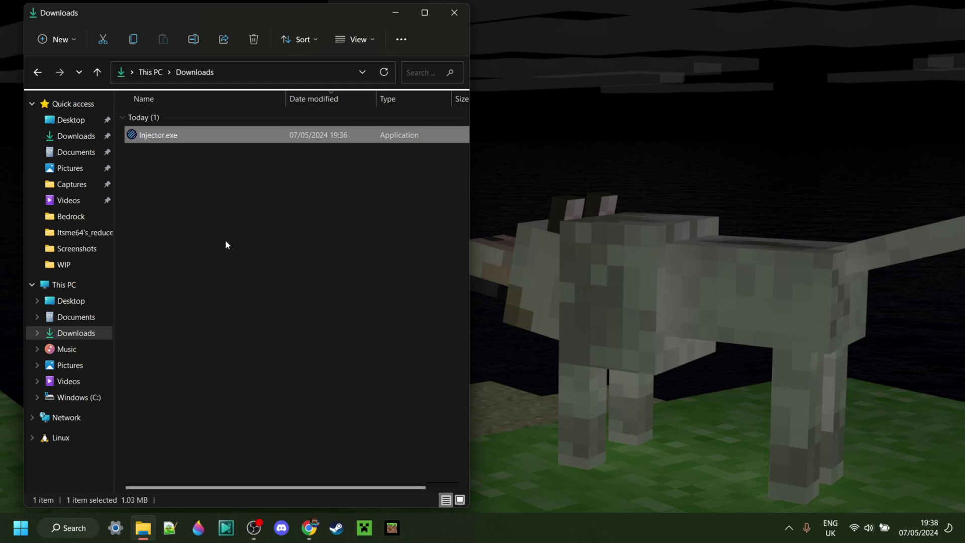
drag(485, 145, 247, 44)
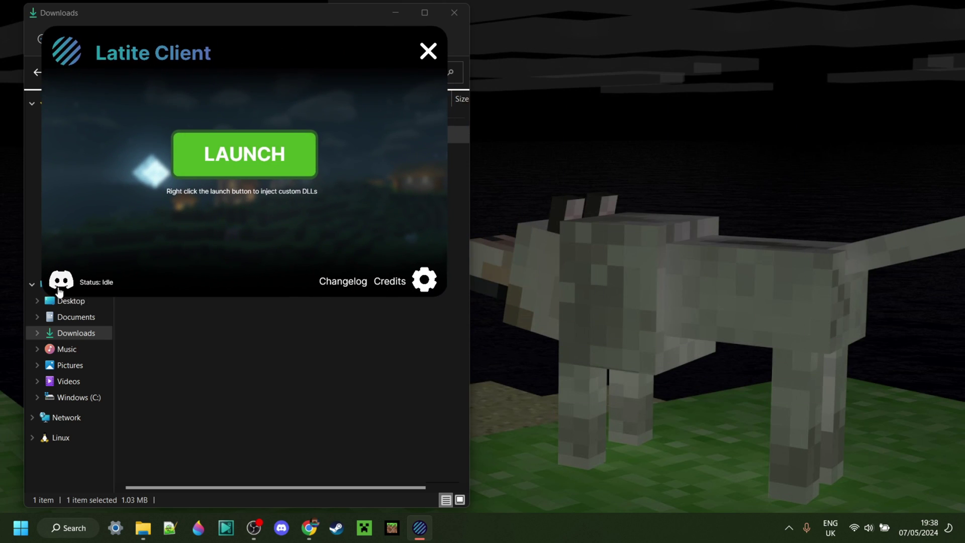
click(424, 281)
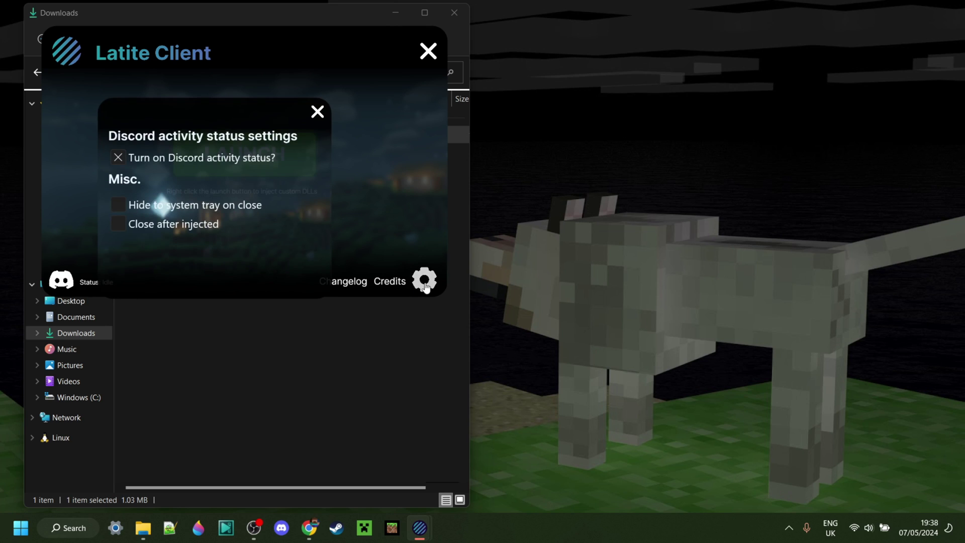
click(317, 113)
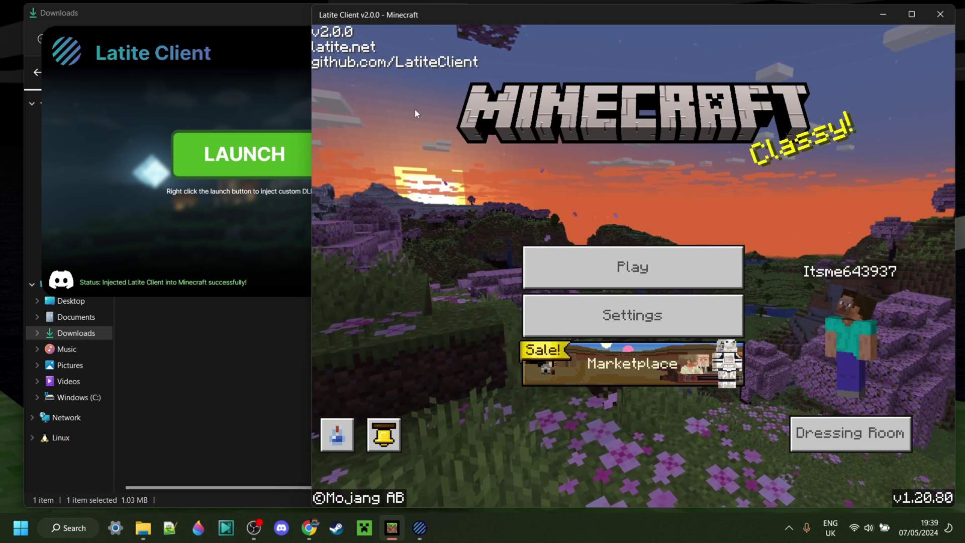
Step: Open the creative world My World in Minecraft and switch the camera to the front-facing third-person view
click(722, 288)
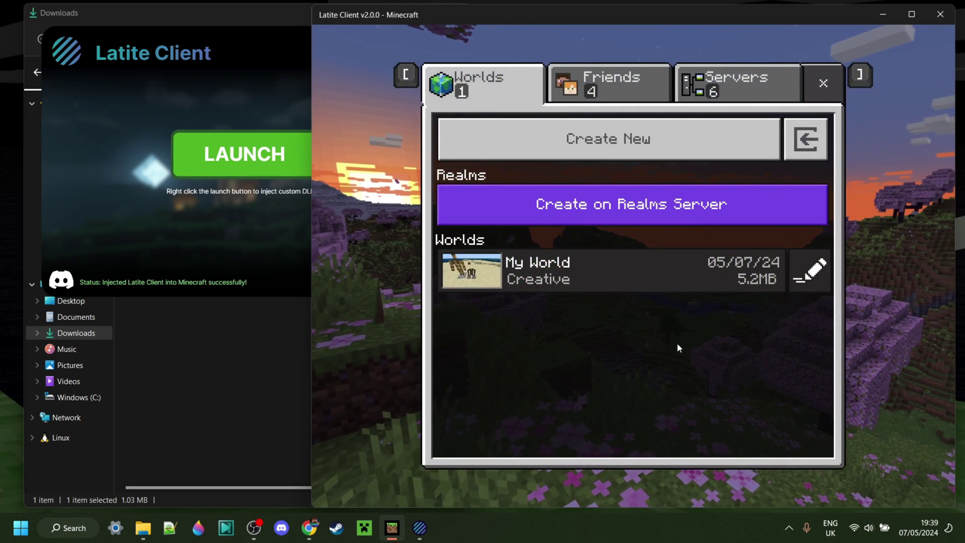
click(678, 270)
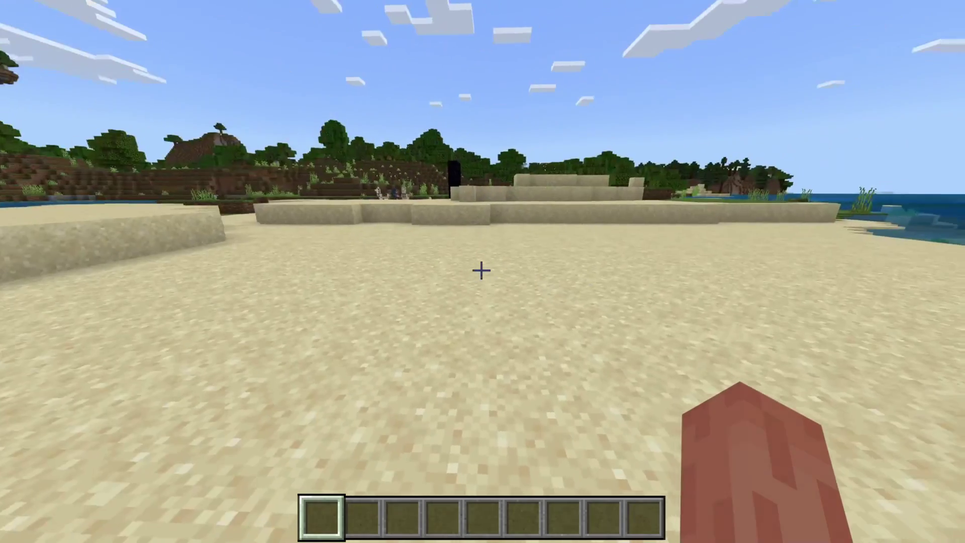
key(F5)
key(F5)
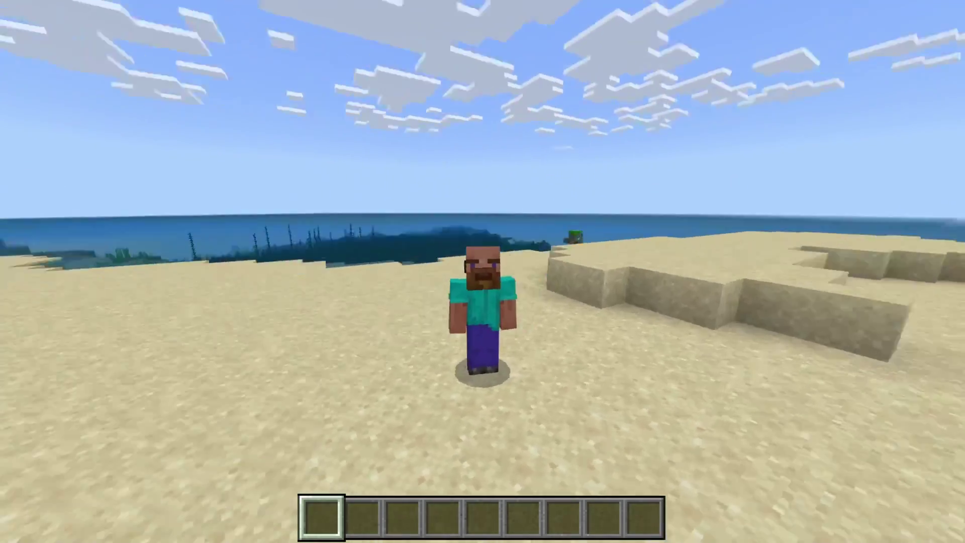
Step: Open Latite Client's mod settings in the game and look through the full list of mods
key(Shift_R)
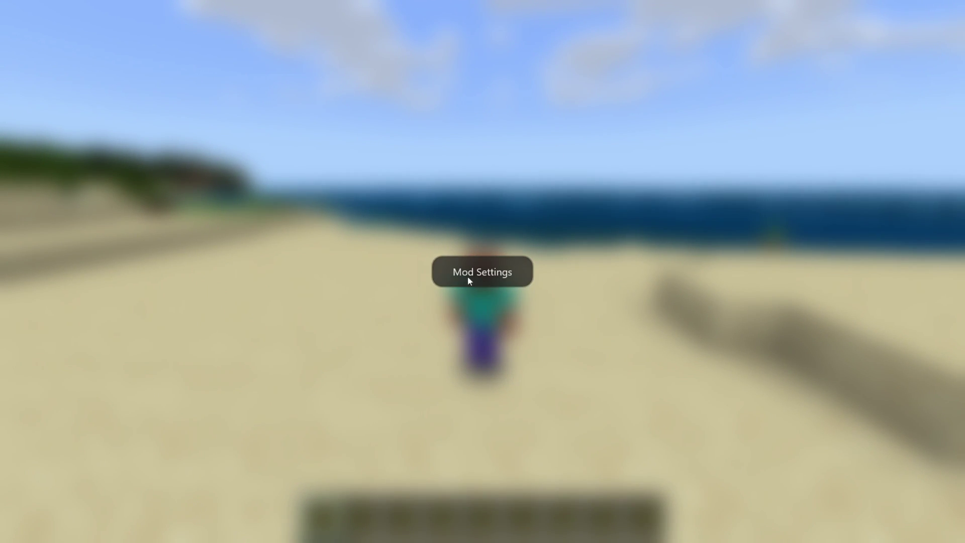
click(482, 276)
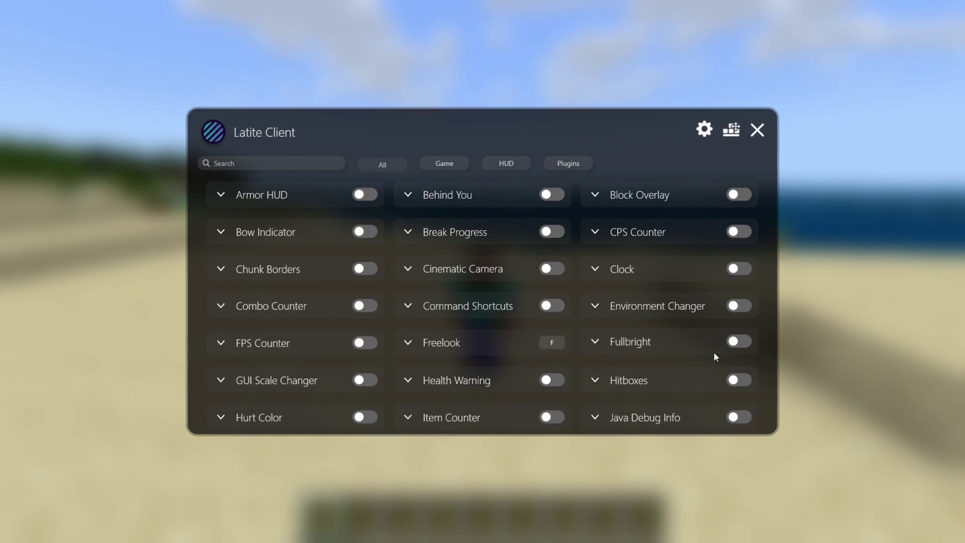
scroll(609, 157, down, 3)
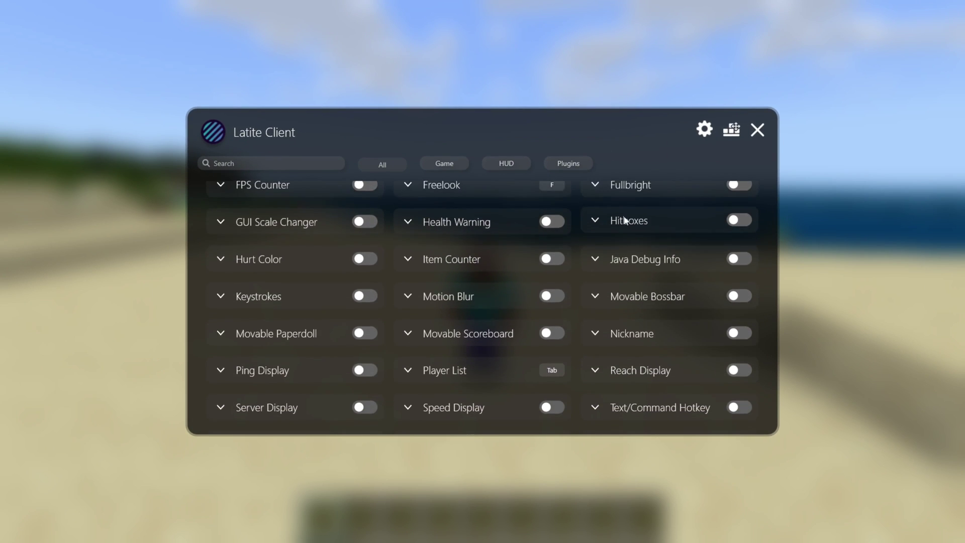
scroll(632, 269, up, 3)
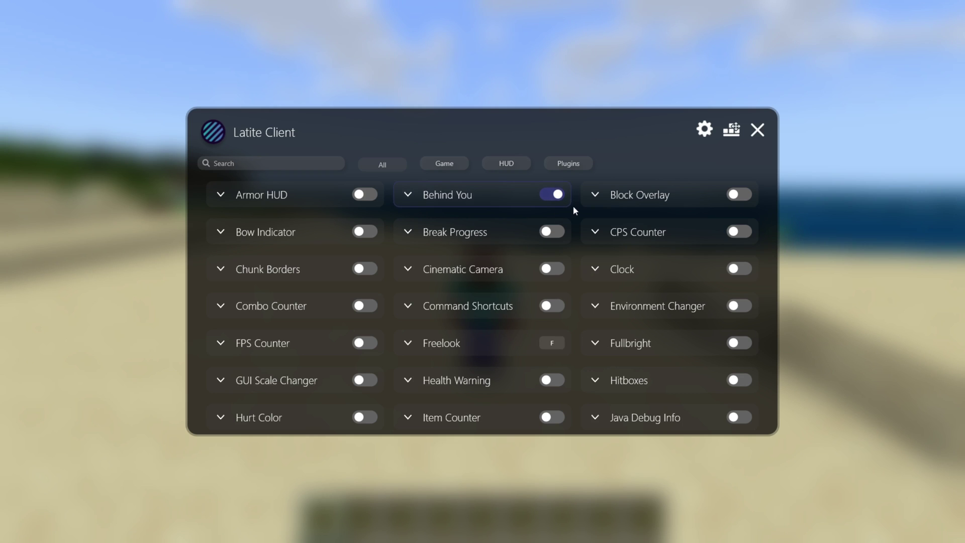
Step: Turn off the Behind You mod and set the bind for its perspective to G
click(558, 200)
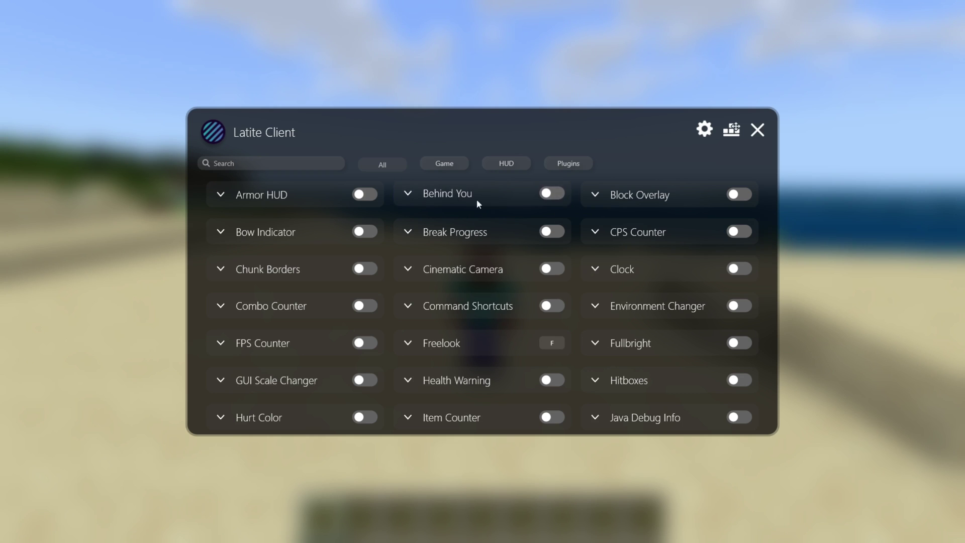
click(409, 194)
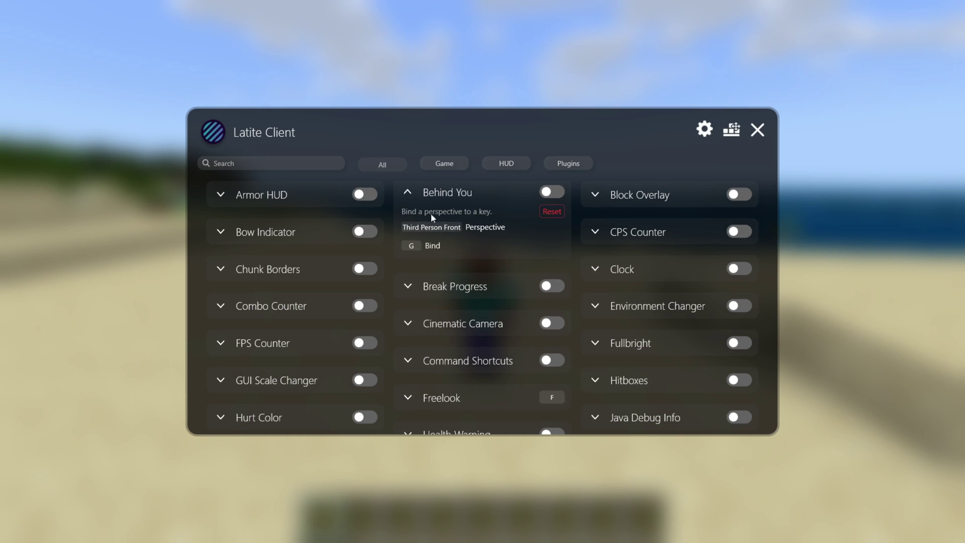
click(412, 246)
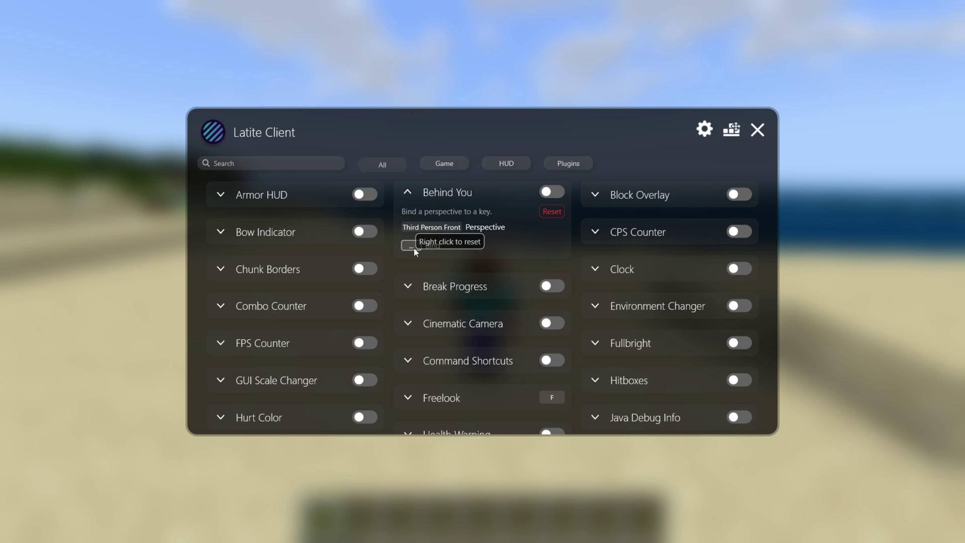
key(g)
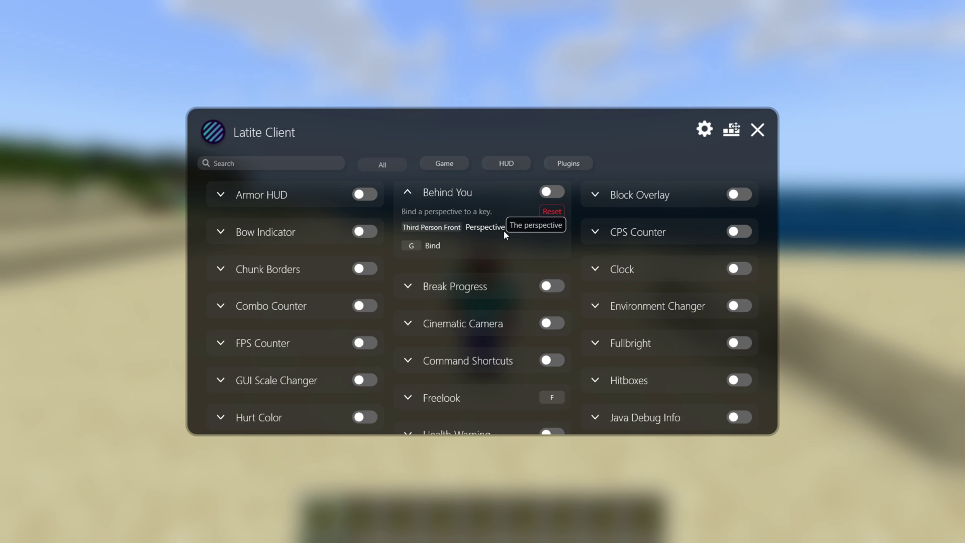
click(408, 195)
Step: Browse the available mods in the full list and by the Game, HUD and Plugins categories, ending on Game
scroll(482, 256, down, 5)
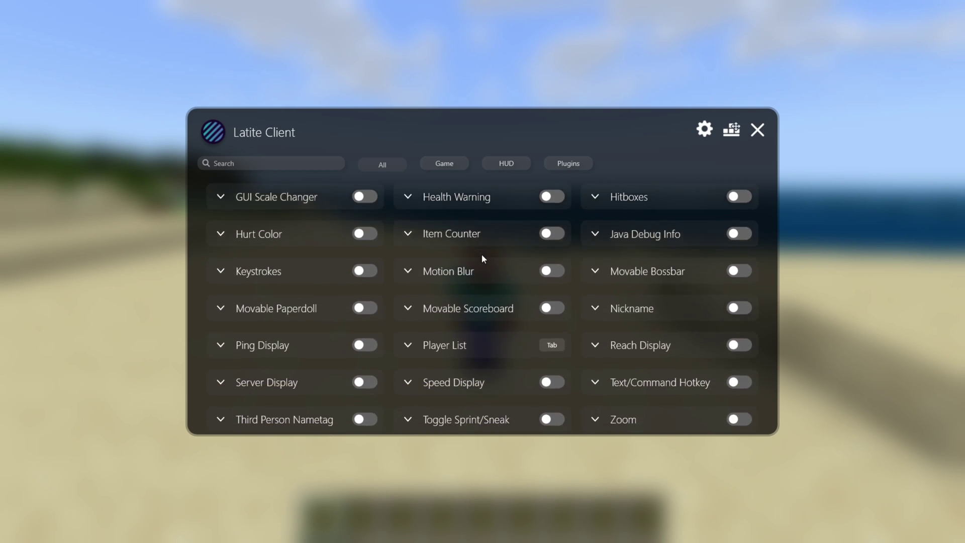
scroll(483, 256, up, 5)
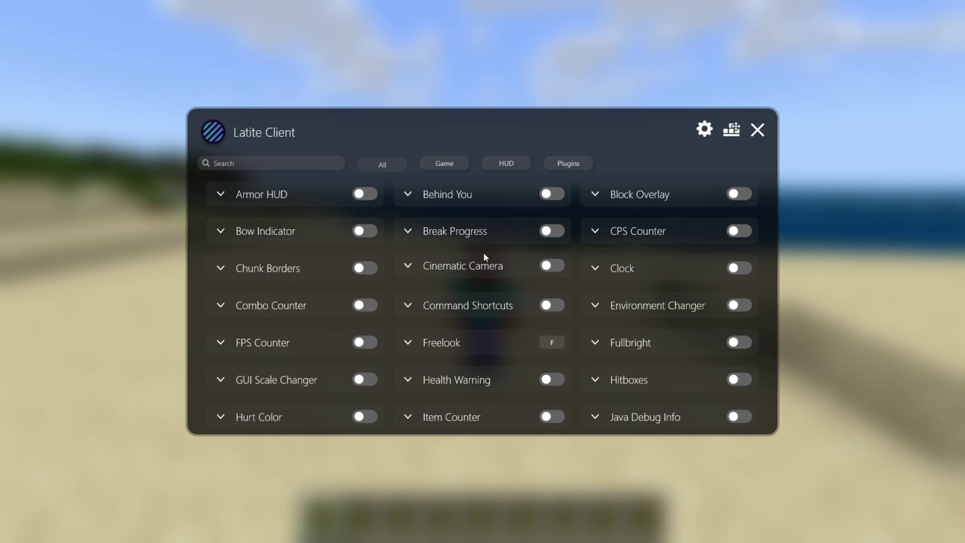
click(444, 165)
click(505, 165)
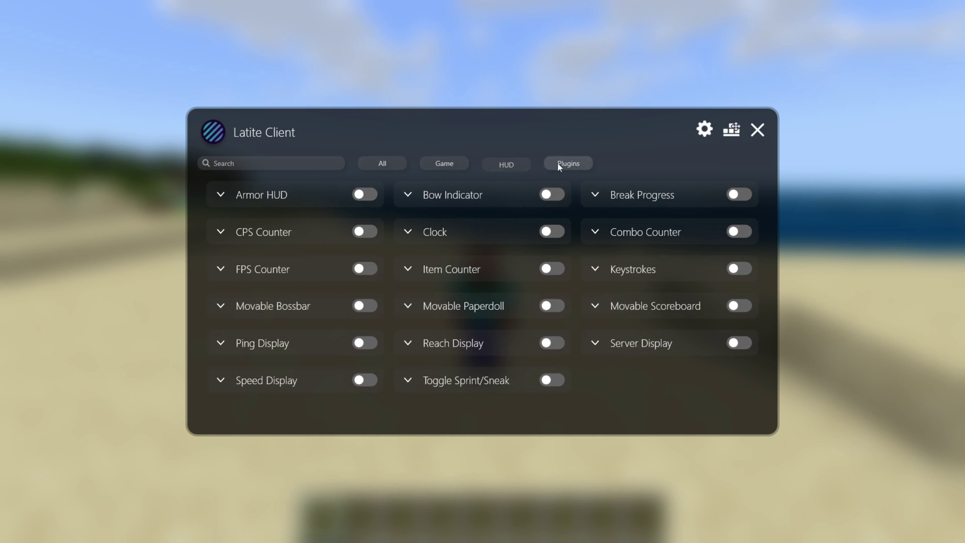
click(581, 164)
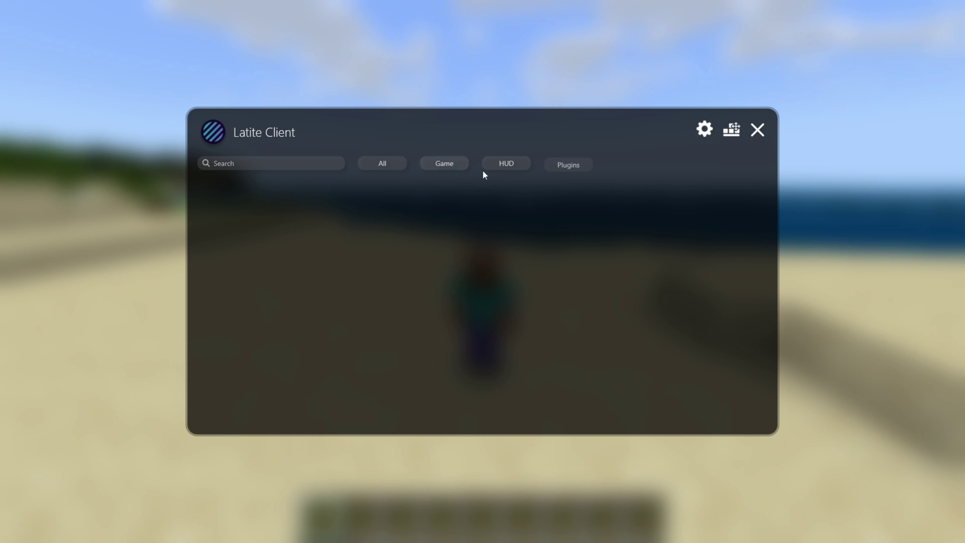
click(460, 162)
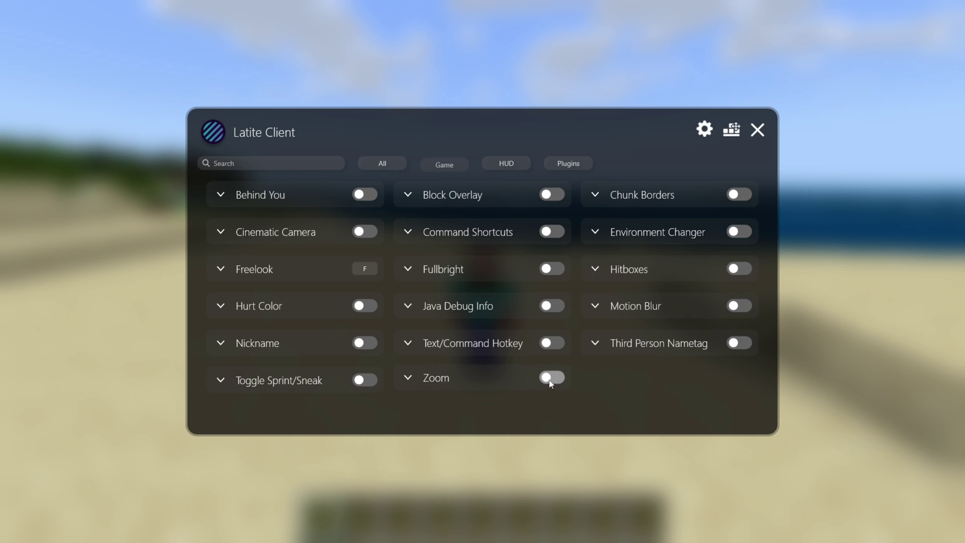
Step: Enable the Zoom and Chunk Borders mods and view the world in first person
click(407, 379)
scroll(603, 380, down, 2)
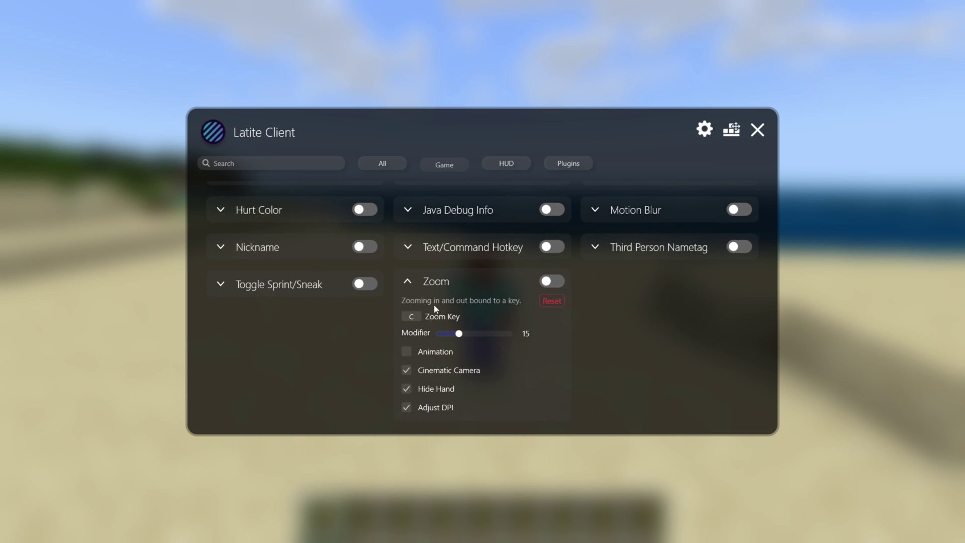
click(411, 289)
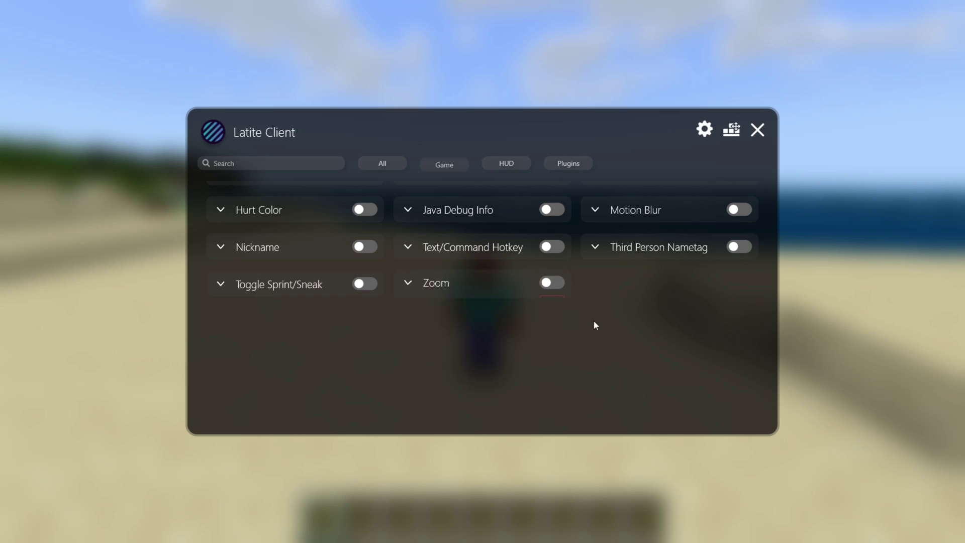
click(551, 282)
scroll(624, 351, up, 2)
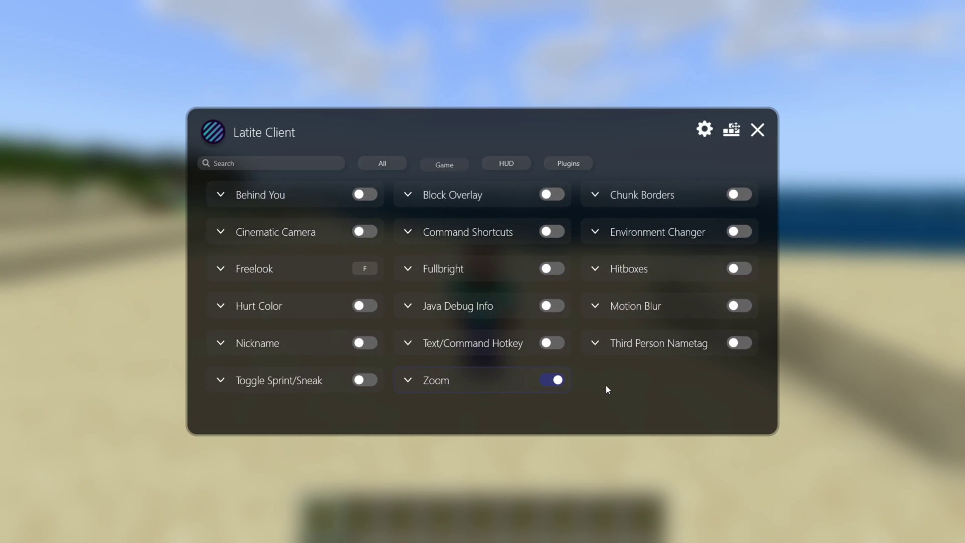
click(739, 191)
key(Escape)
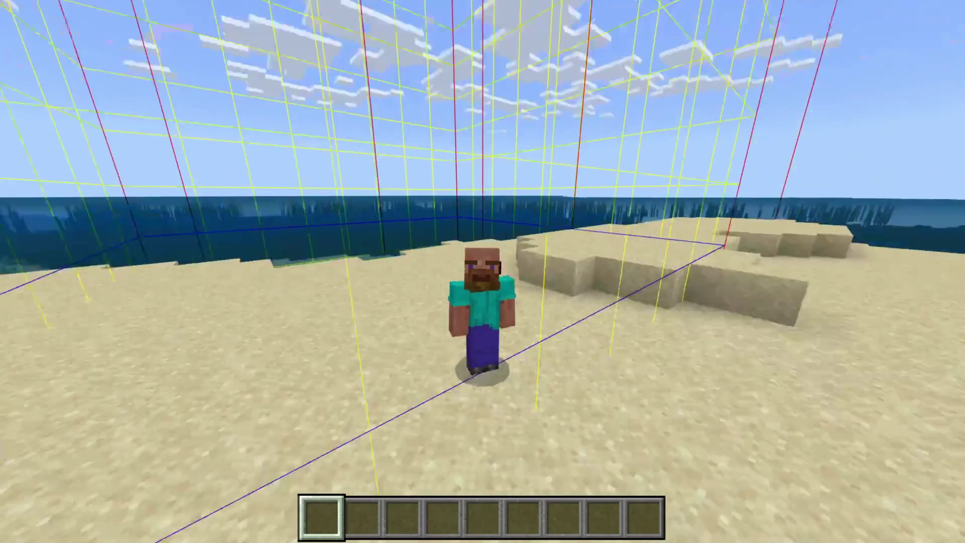
key(F5)
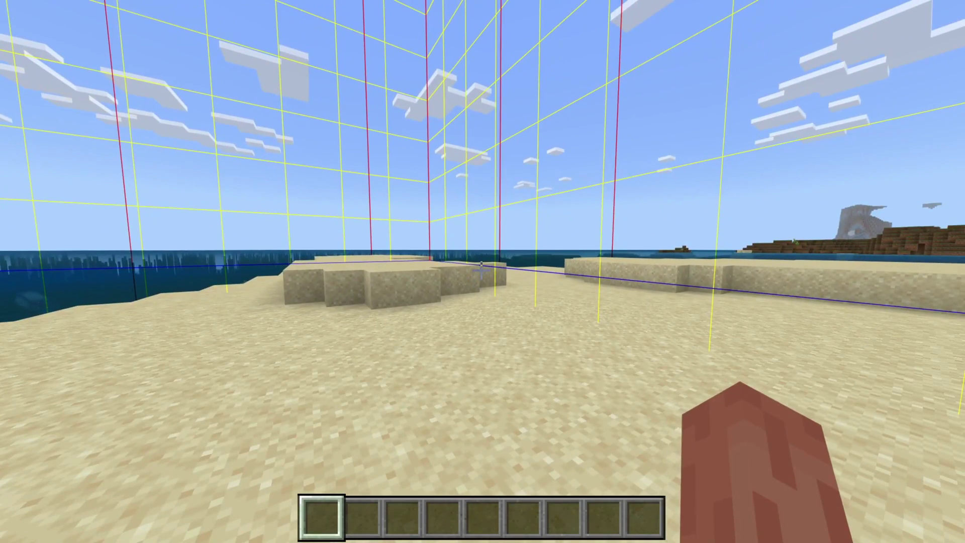
Step: Reopen the mod settings, review the Zoom mod's options and turn the Zoom mod off
key(Shift_R)
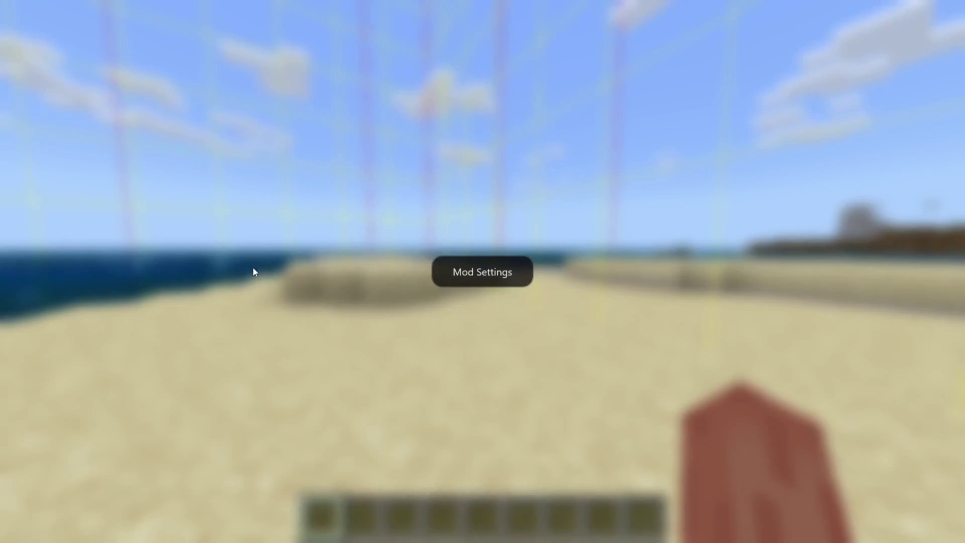
click(480, 271)
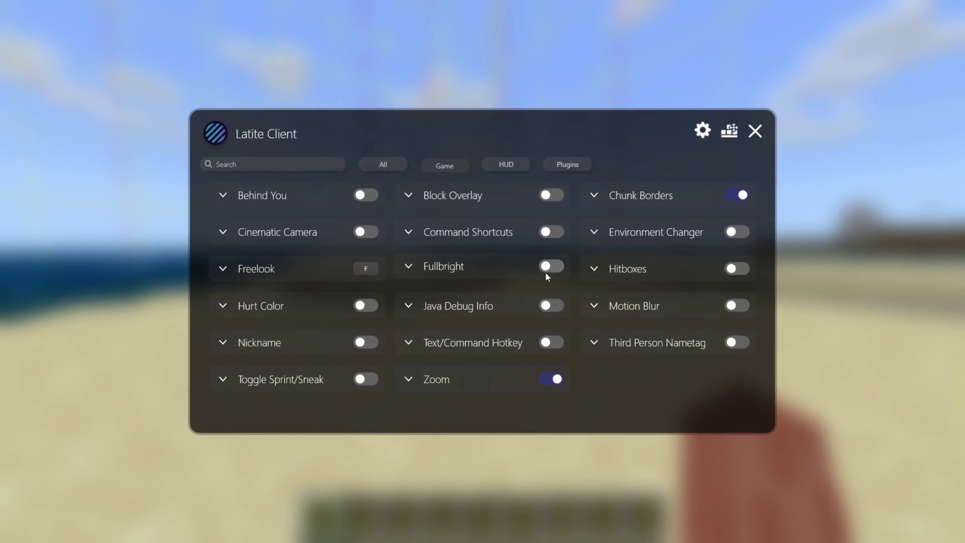
click(408, 378)
scroll(456, 348, down, 3)
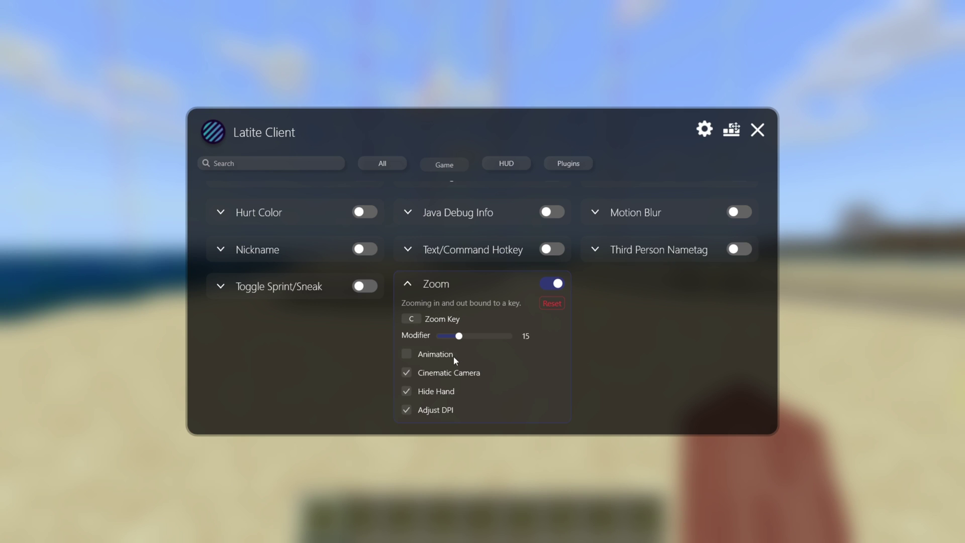
click(407, 286)
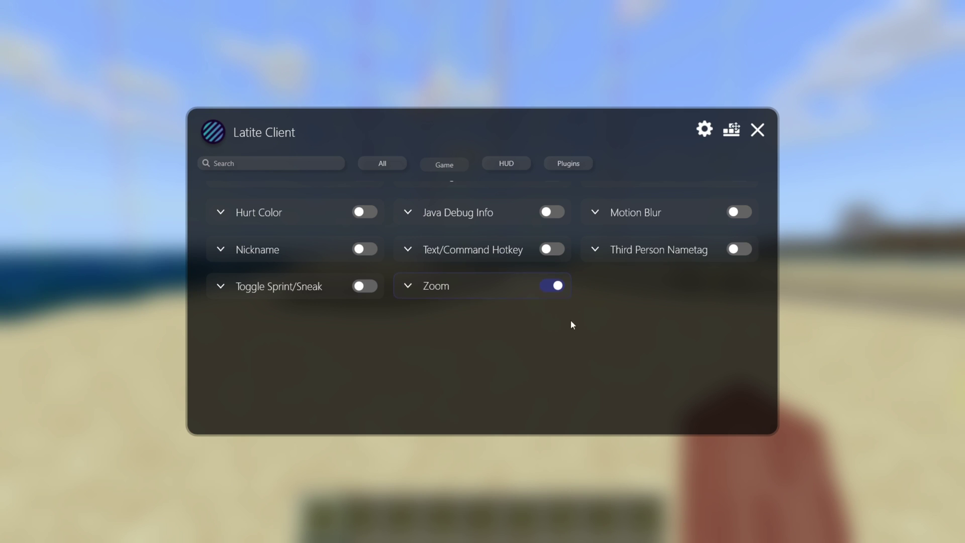
click(553, 283)
scroll(598, 316, up, 3)
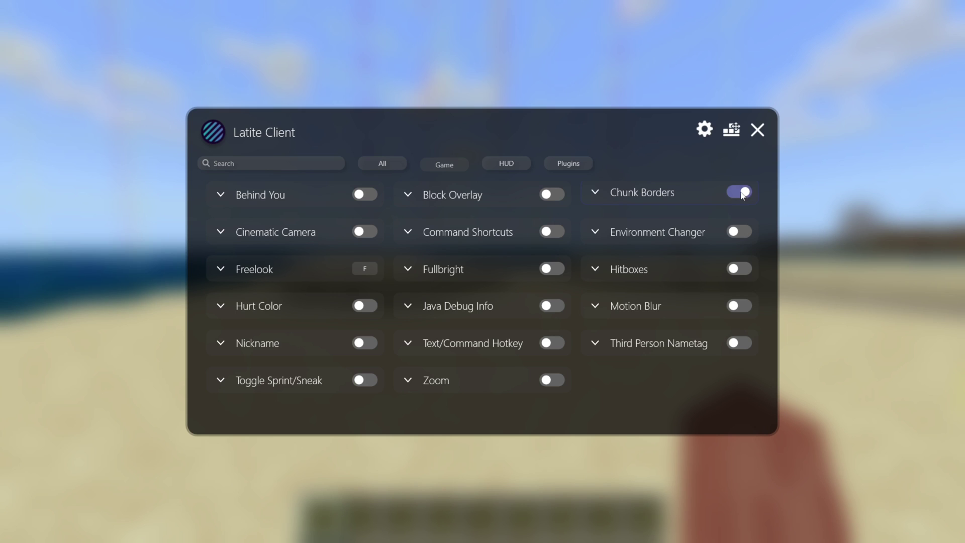
Step: Turn off the Chunk Borders mod, list the HUD mods and return to the world
click(739, 194)
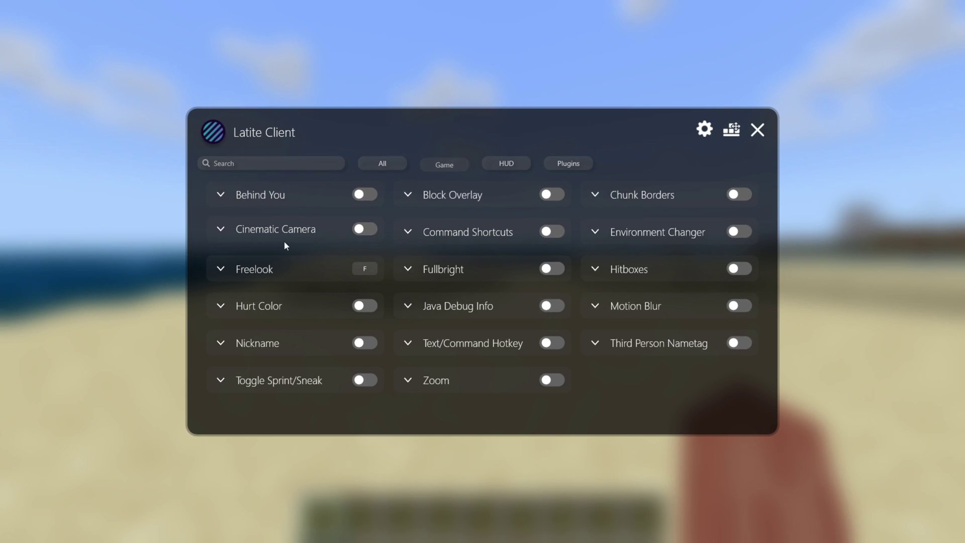
click(500, 161)
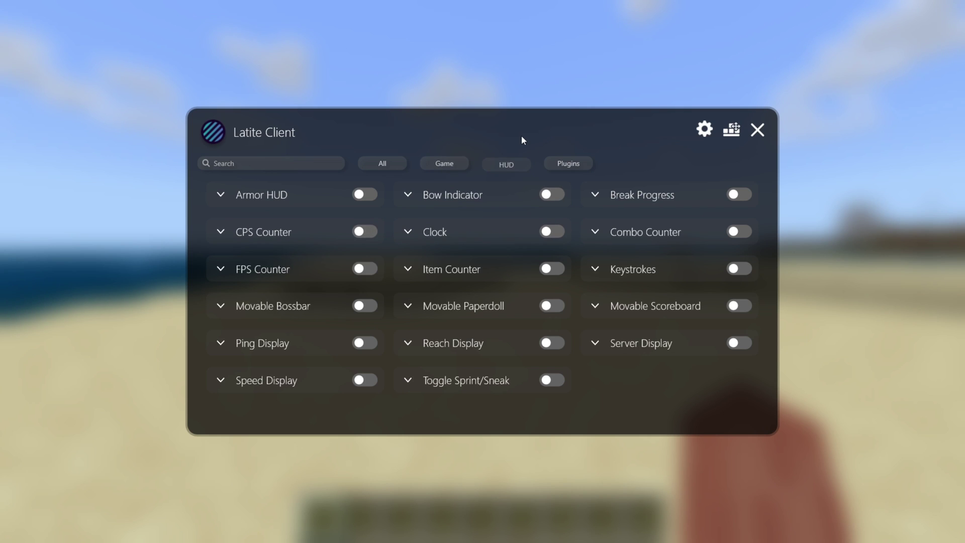
key(Escape)
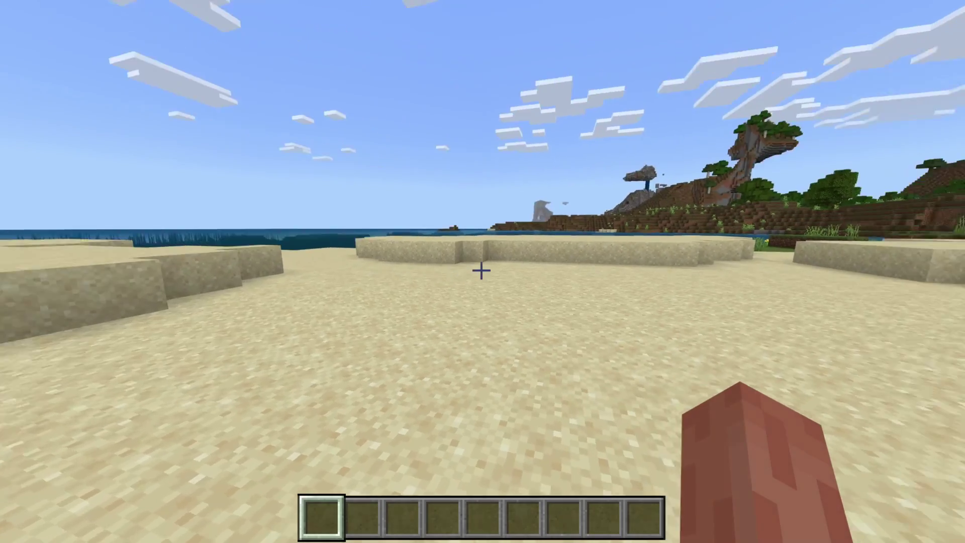
key(w)
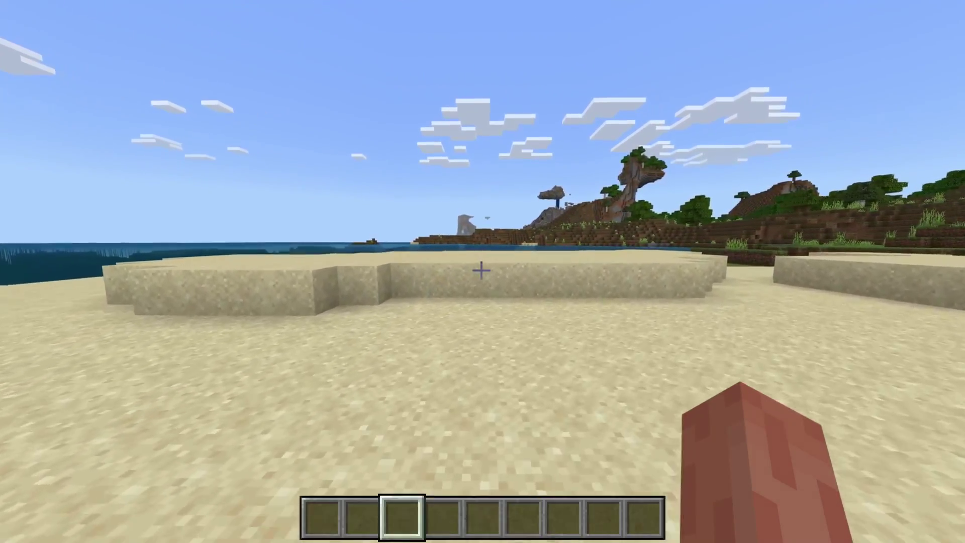
key(6)
key(2)
key(1)
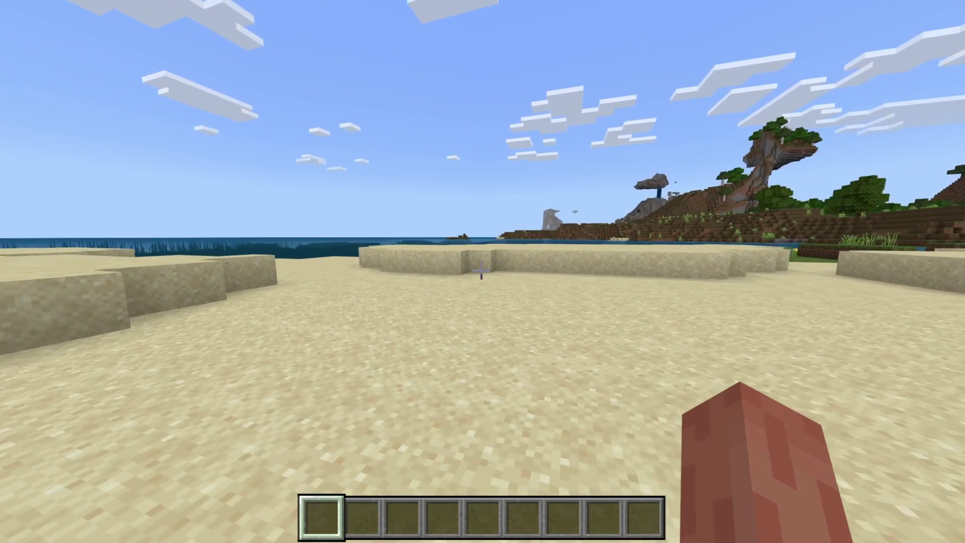
key(w)
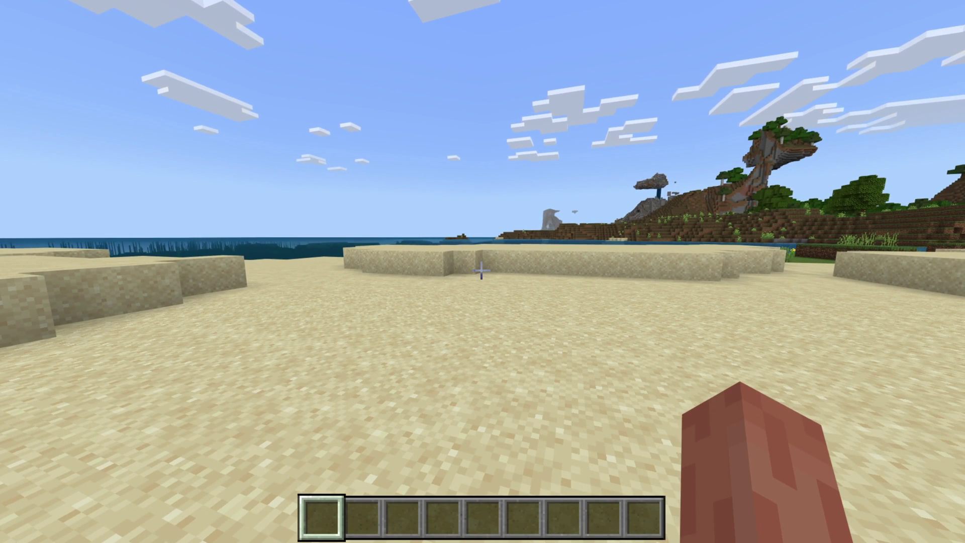
Step: Enable the CPS Counter, FPS Counter and Speed Display HUD mods and return to the world
key(Shift_R)
click(468, 272)
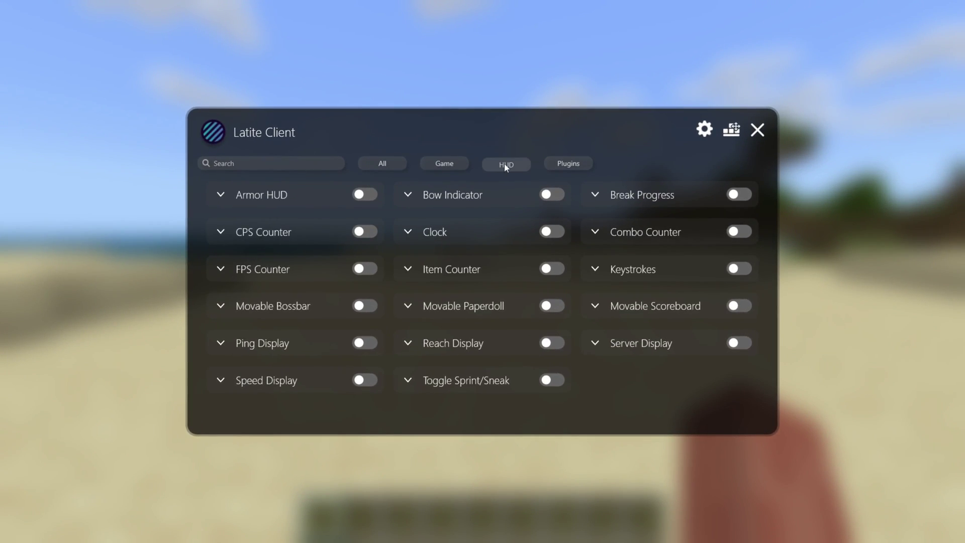
click(365, 229)
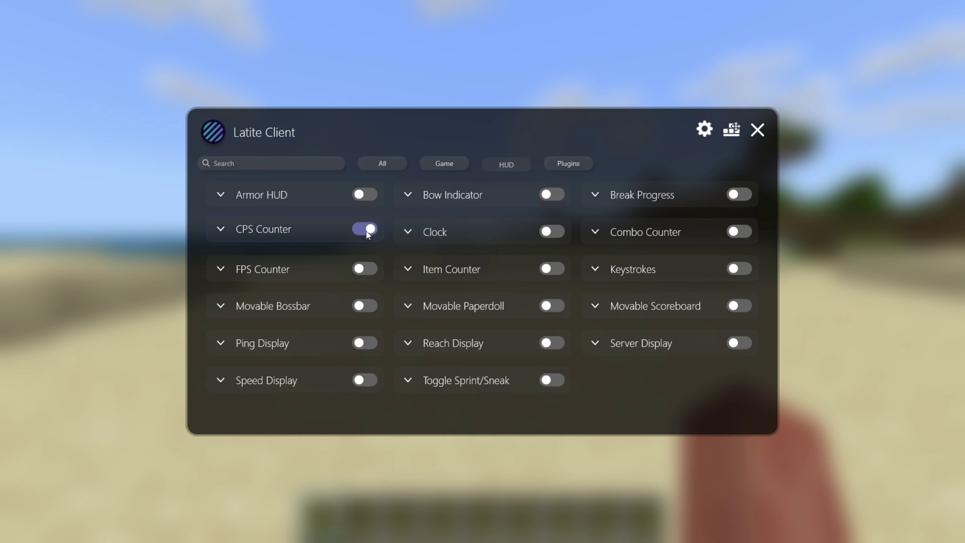
click(366, 267)
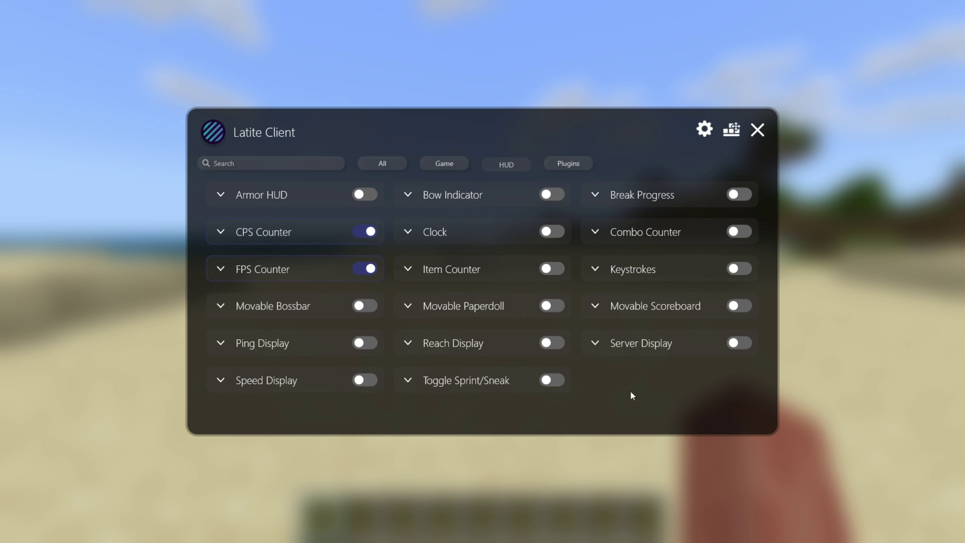
click(357, 380)
key(Escape)
key(w)
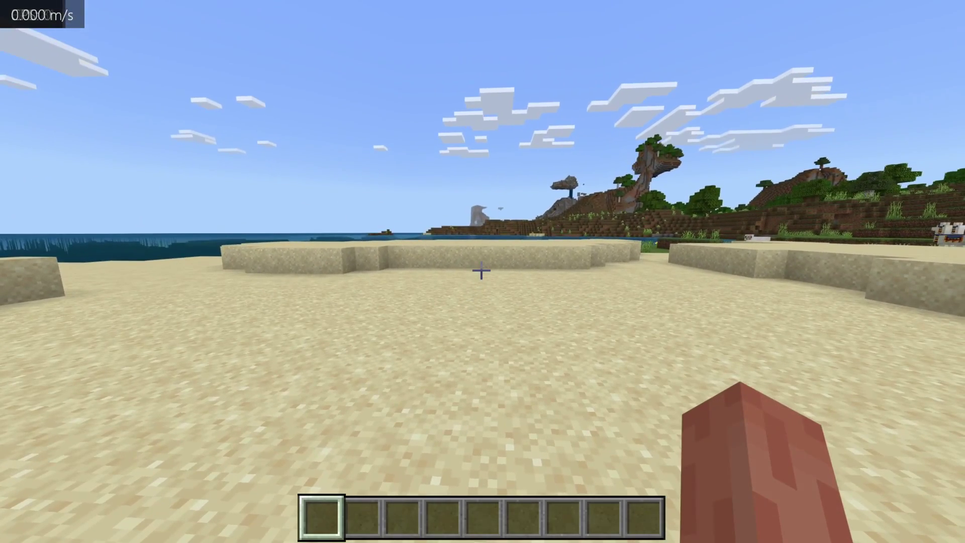
Step: Open the HUD layout, pull the Speed Display away from the other counters and try it at several sizes
key(Shift_R)
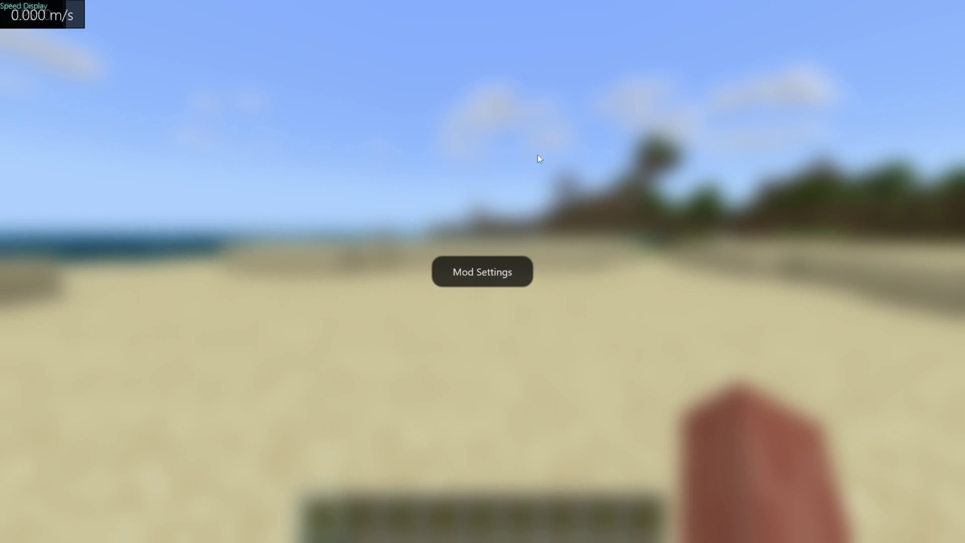
drag(76, 13, 243, 82)
drag(293, 107, 169, 254)
scroll(169, 251, down, 2)
scroll(169, 251, up, 3)
scroll(169, 251, down, 3)
scroll(169, 252, up, 2)
scroll(169, 251, down, 1)
scroll(168, 251, up, 2)
scroll(169, 251, up, 2)
scroll(169, 251, down, 2)
scroll(170, 251, up, 1)
scroll(169, 251, down, 2)
scroll(170, 252, down, 1)
scroll(170, 251, up, 1)
scroll(205, 256, down, 1)
scroll(205, 256, up, 5)
scroll(206, 257, down, 2)
scroll(206, 257, down, 5)
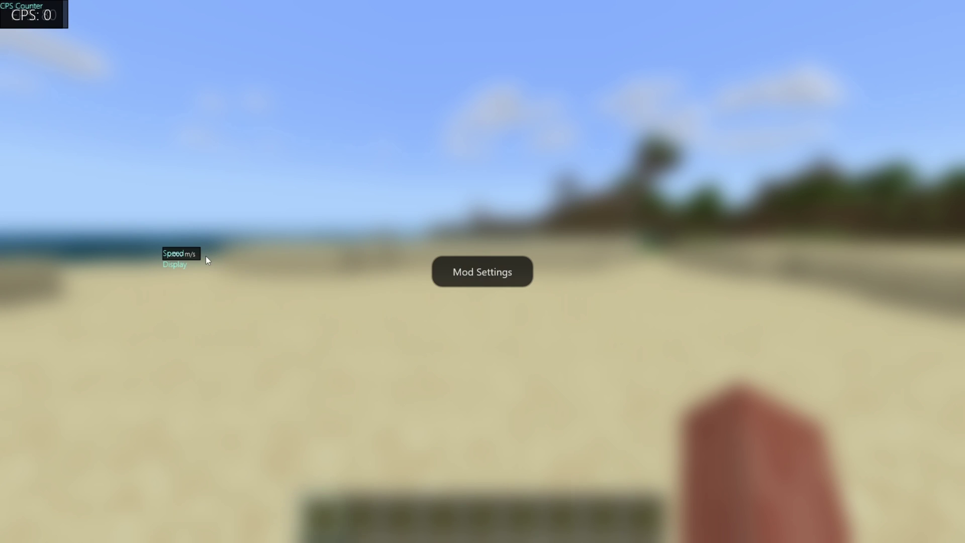
scroll(191, 255, up, 6)
scroll(248, 262, down, 3)
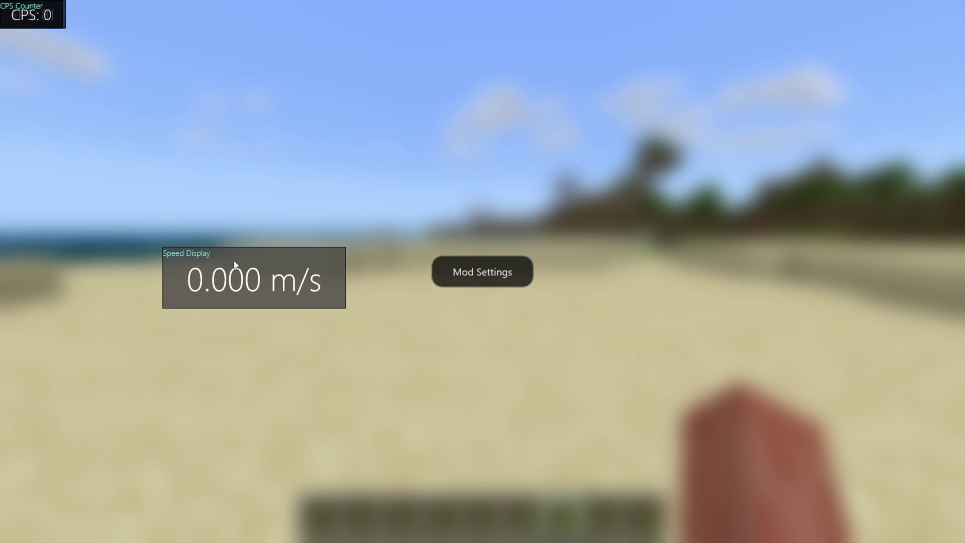
scroll(199, 255, down, 2)
Step: Place the Speed Display in the HUD's upper-right corner and the FPS Counter directly below the CPS Counter
drag(209, 260, 918, 16)
mouse_move(22, 29)
mouse_down()
mouse_move(20, 77)
mouse_move(21, 40)
mouse_up()
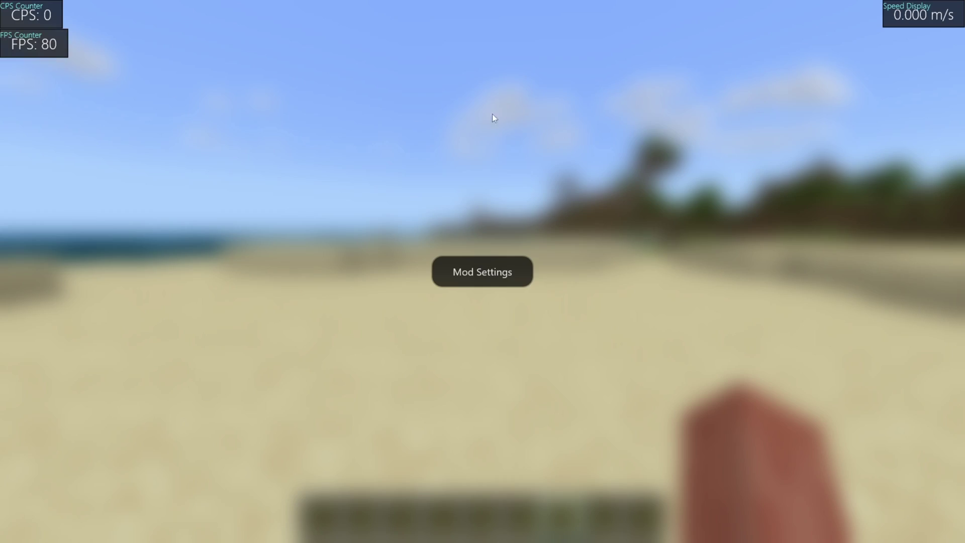
key(Escape)
Step: Walk around the beach and punch repeatedly to check the speed, FPS and CPS readouts
key(w)
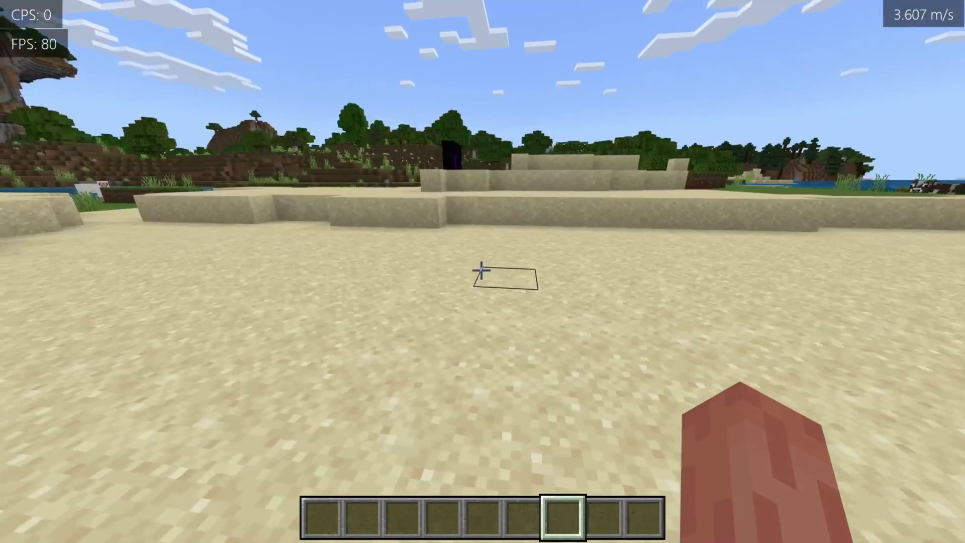
key(w)
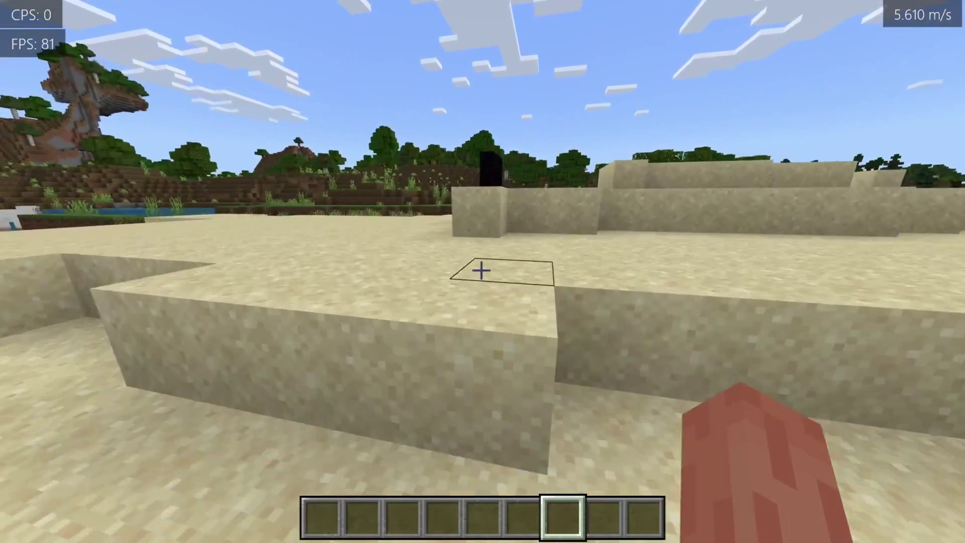
key(w)
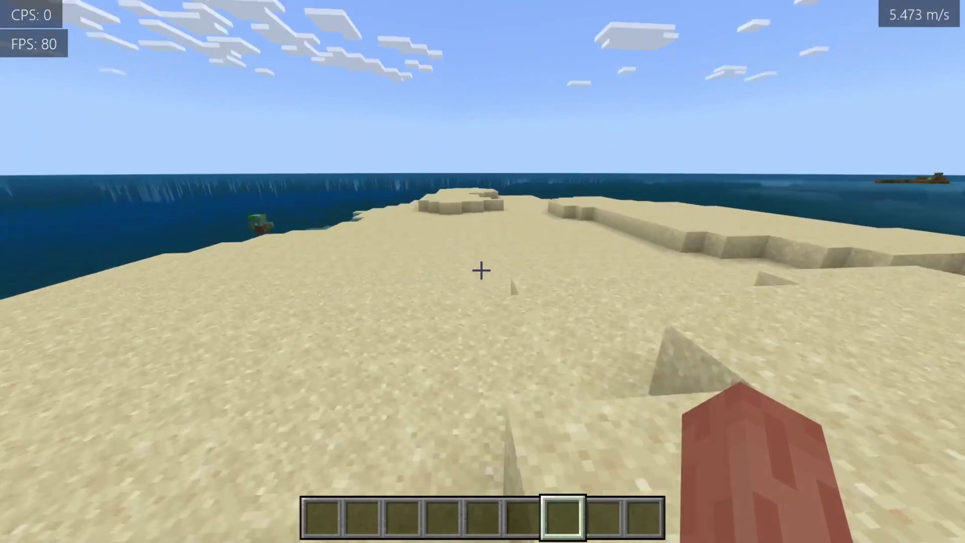
key(w)
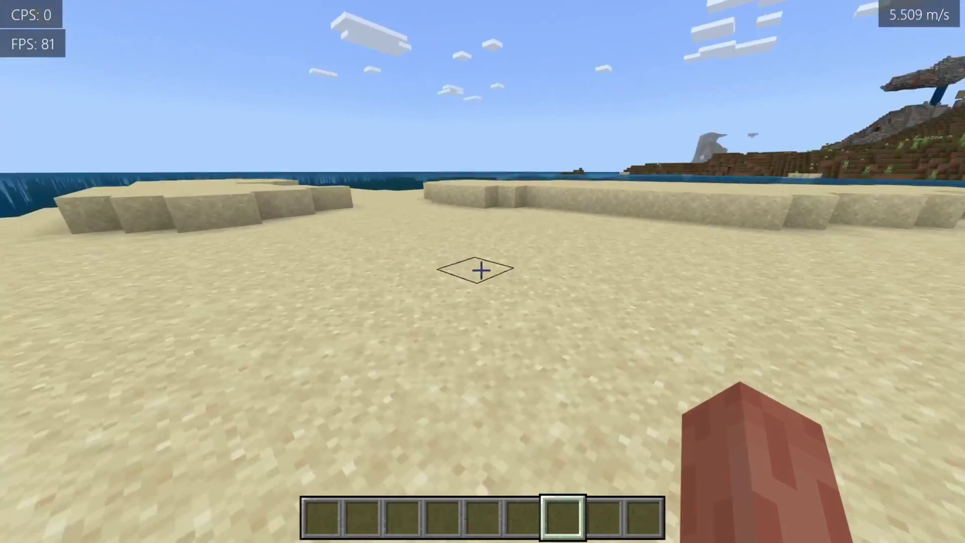
click(481, 270)
click(481, 270)
click(481, 271)
click(480, 270)
key(w)
click(481, 270)
click(481, 271)
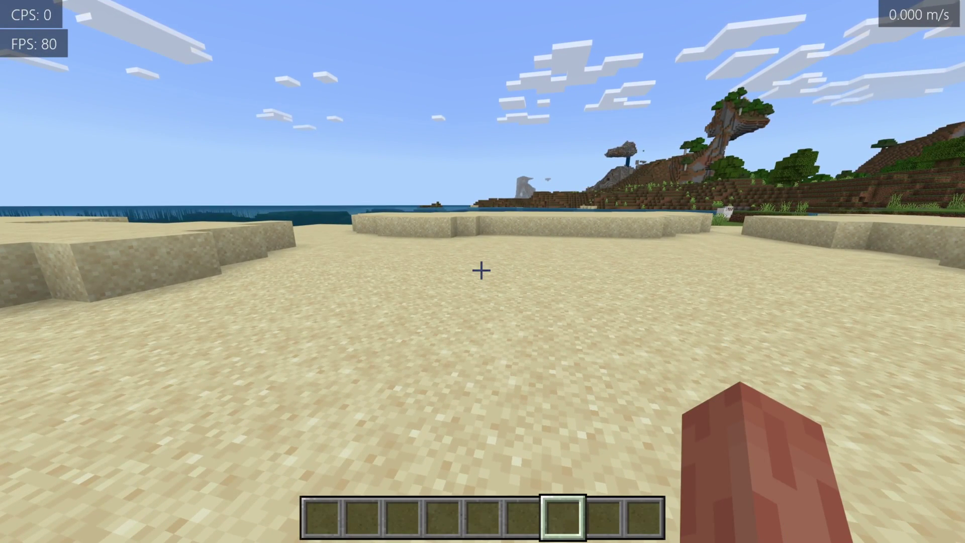
Step: Reopen the mod settings and review the options of the CPS Counter and Clock mods
key(ctrl)
click(523, 265)
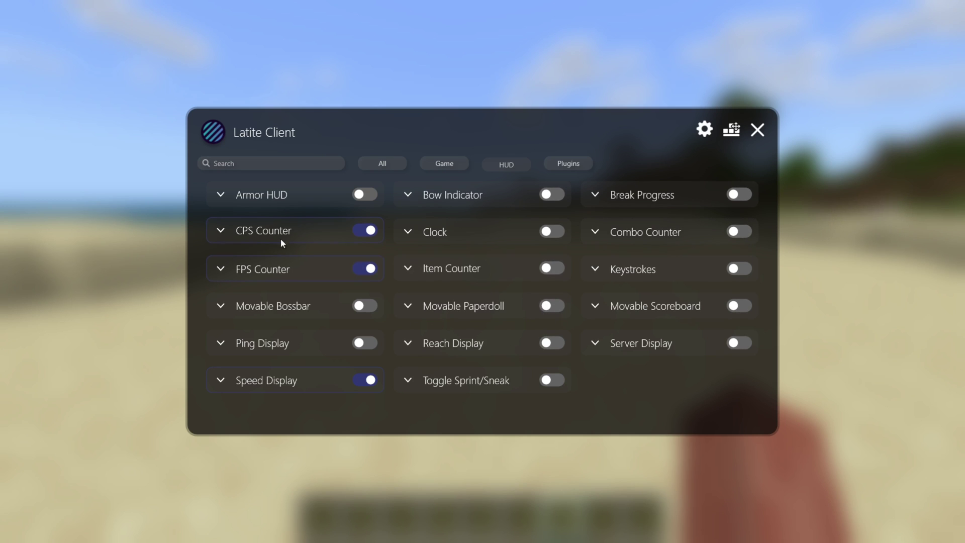
click(223, 230)
scroll(302, 226, down, 1)
scroll(314, 223, down, 1)
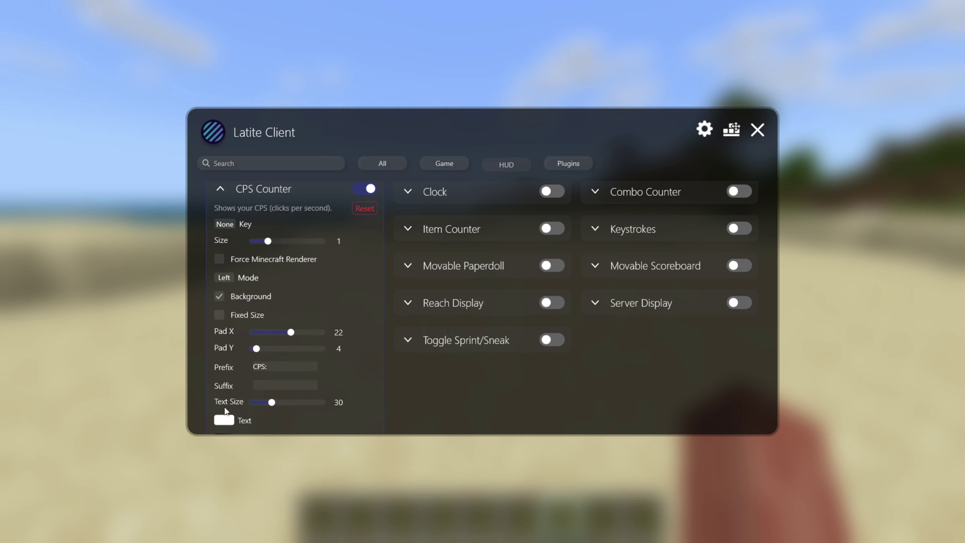
scroll(225, 409, down, 1)
scroll(228, 388, down, 1)
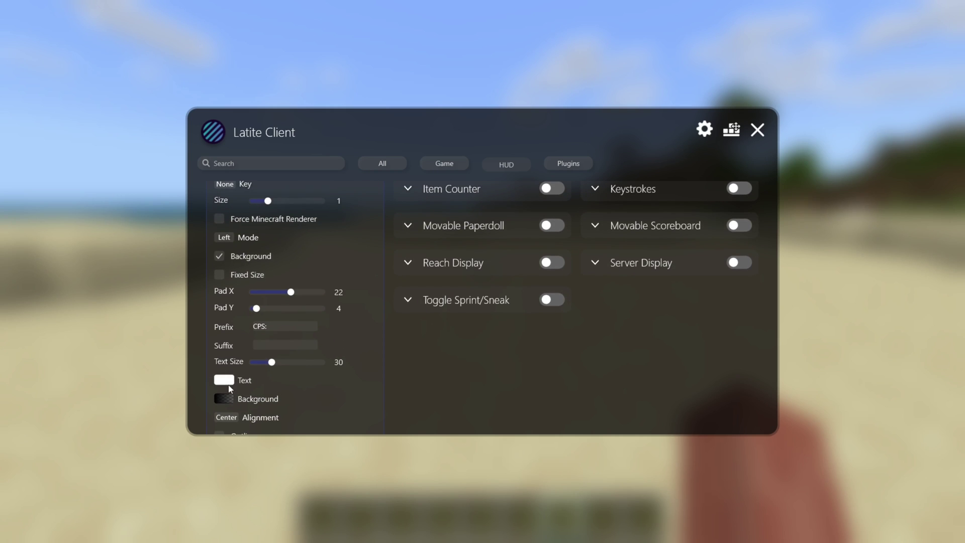
scroll(230, 387, down, 5)
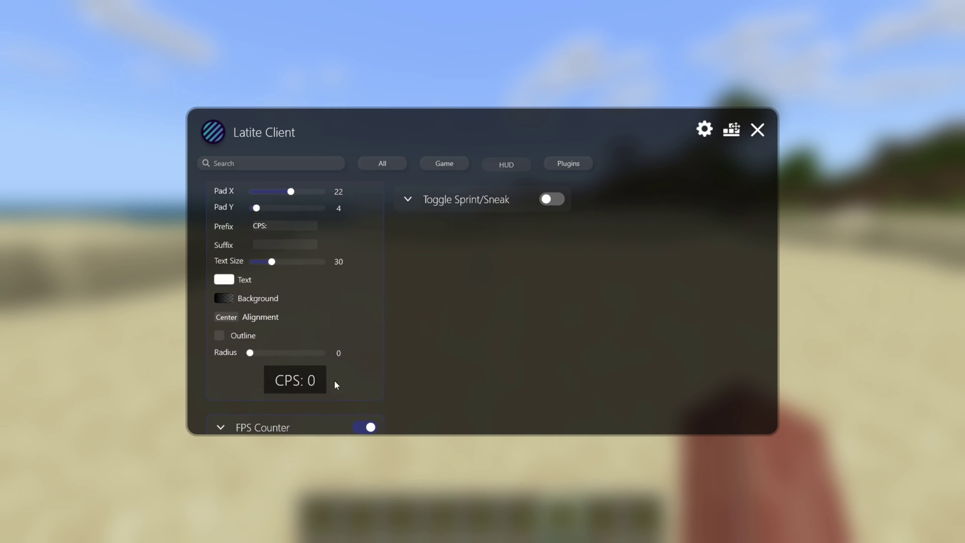
scroll(343, 372, up, 9)
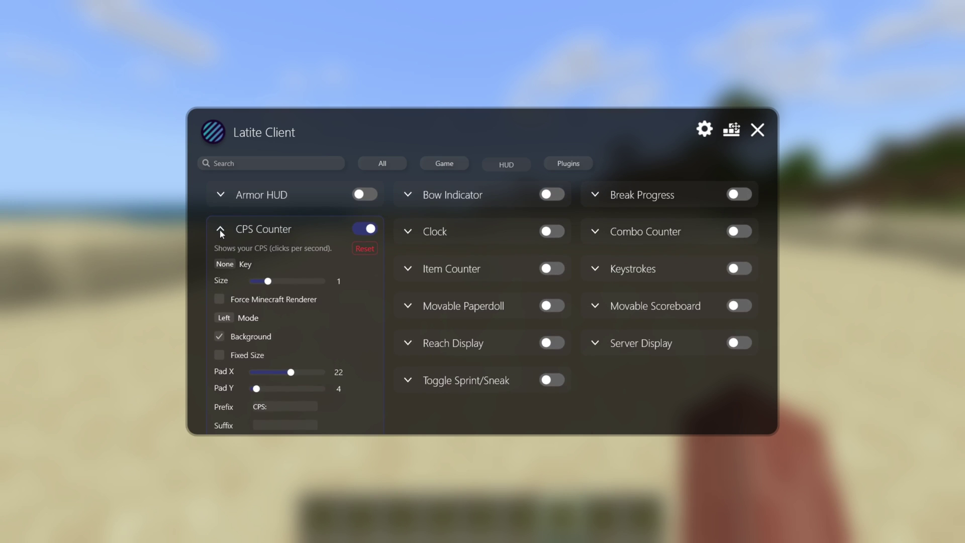
click(220, 230)
click(408, 230)
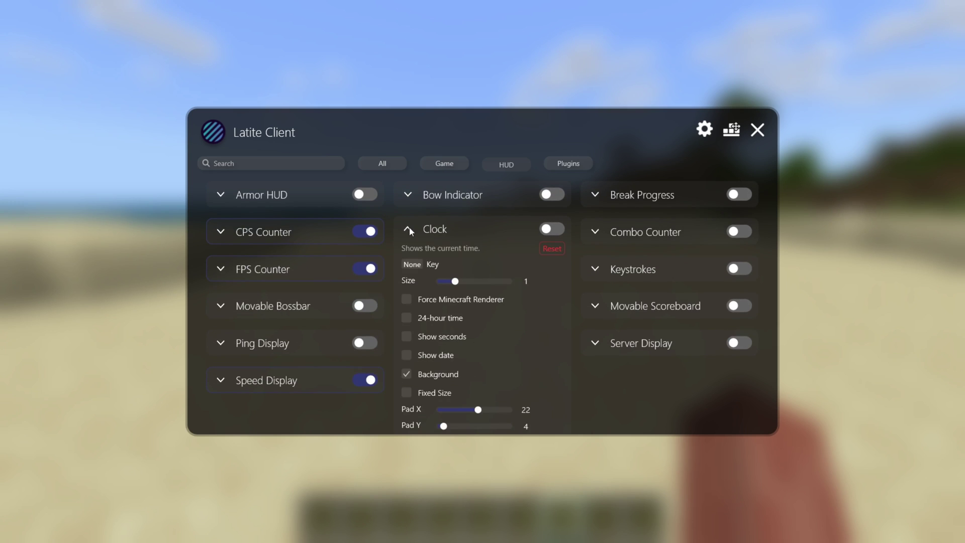
click(409, 229)
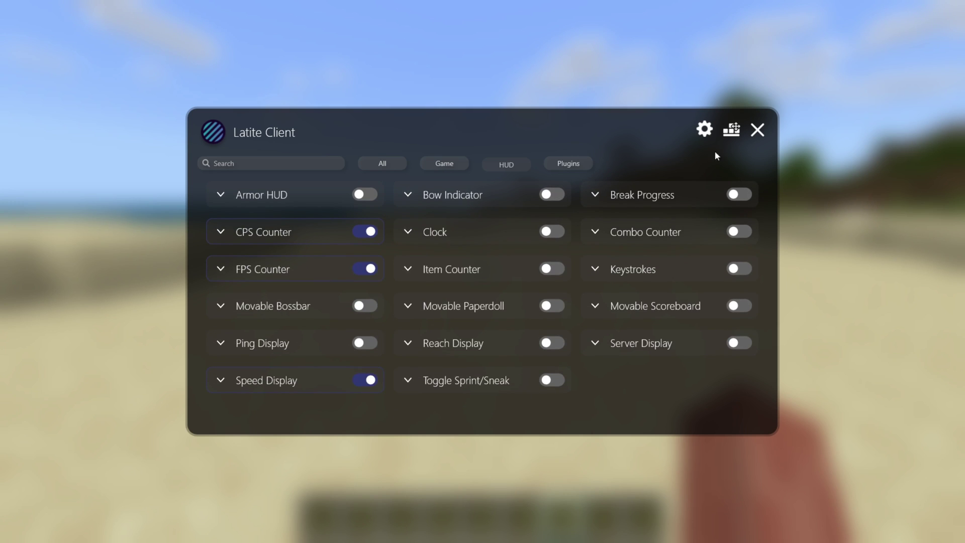
Step: Examine the client's general settings, including Blur Intensity and Menu Key, and return to the world
click(704, 132)
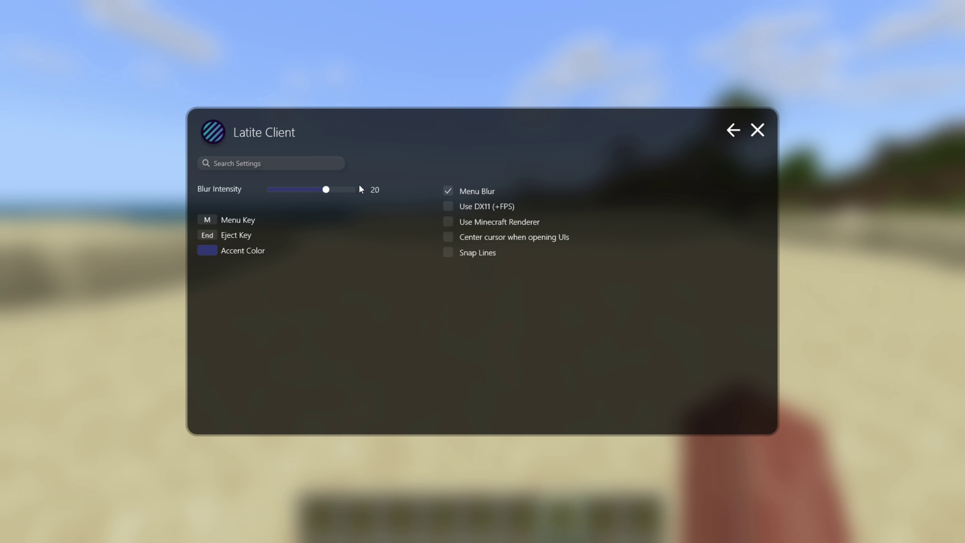
mouse_move(324, 191)
mouse_down()
mouse_move(341, 191)
mouse_move(276, 190)
mouse_move(341, 191)
mouse_move(326, 192)
mouse_up()
click(207, 219)
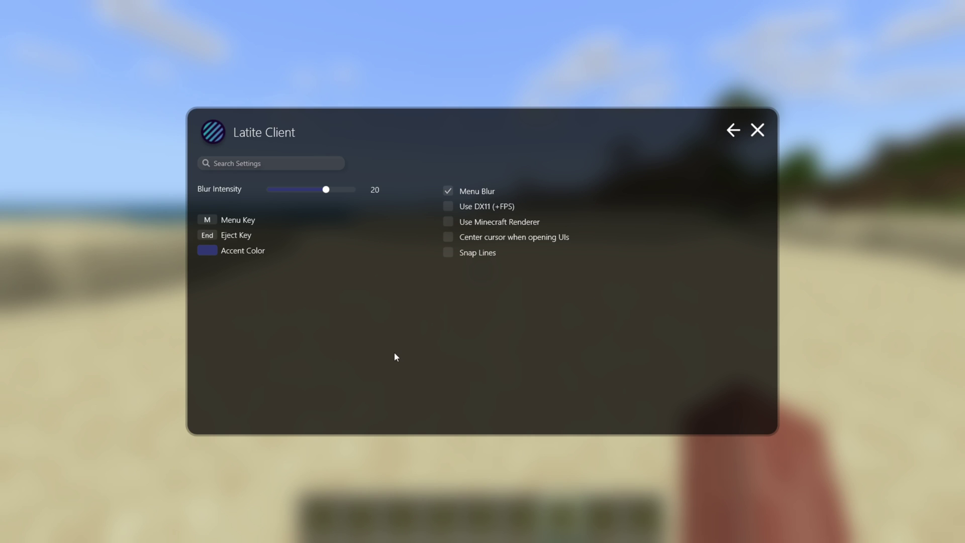
key(Escape)
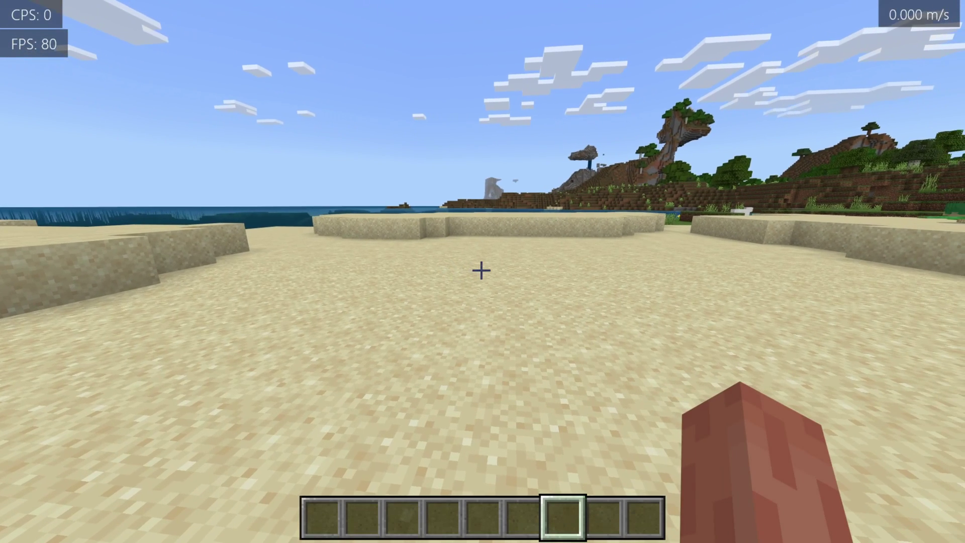
Step: Turn off the CPS Counter, FPS Counter and Speed Display mods and return to the world
key(ctrl)
click(495, 272)
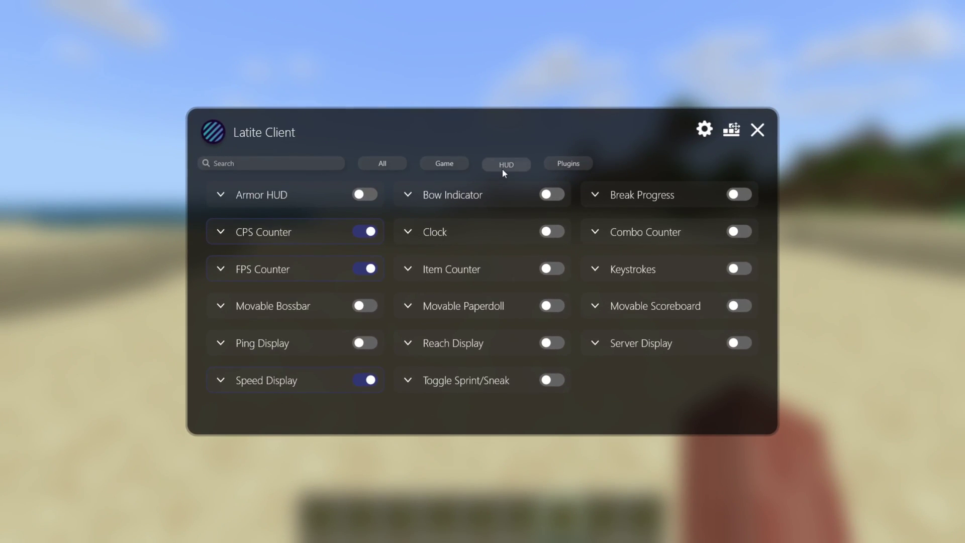
click(366, 231)
right_click(367, 269)
scroll(373, 321, down, 5)
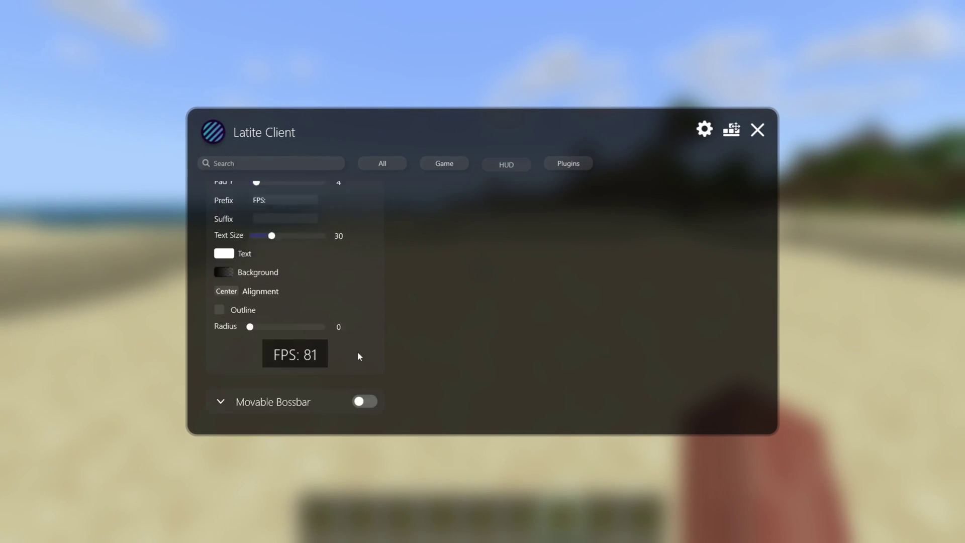
scroll(359, 370, down, 1)
click(367, 402)
key(Escape)
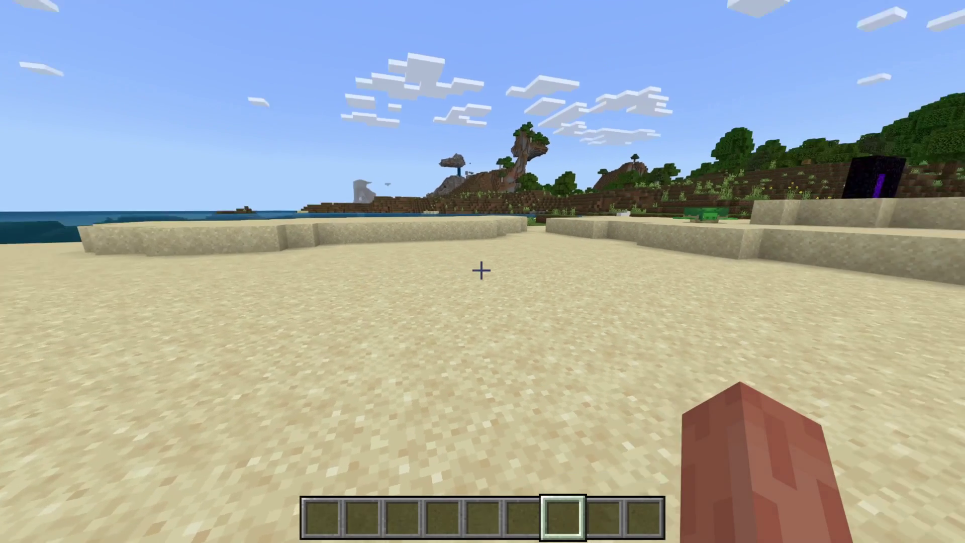
Step: Cycle through the camera perspectives while walking, ending back in first person
key(F5)
key(F5)
key(w)
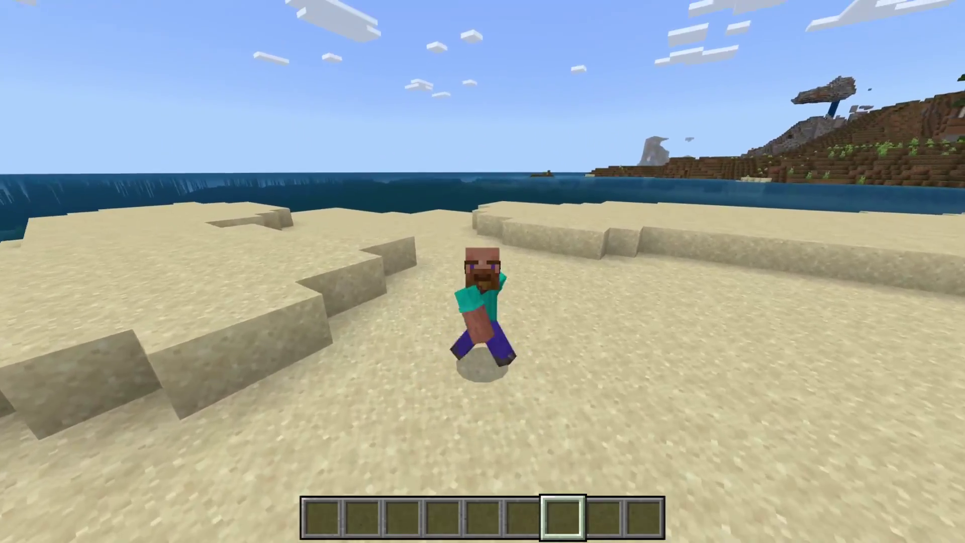
key(F5)
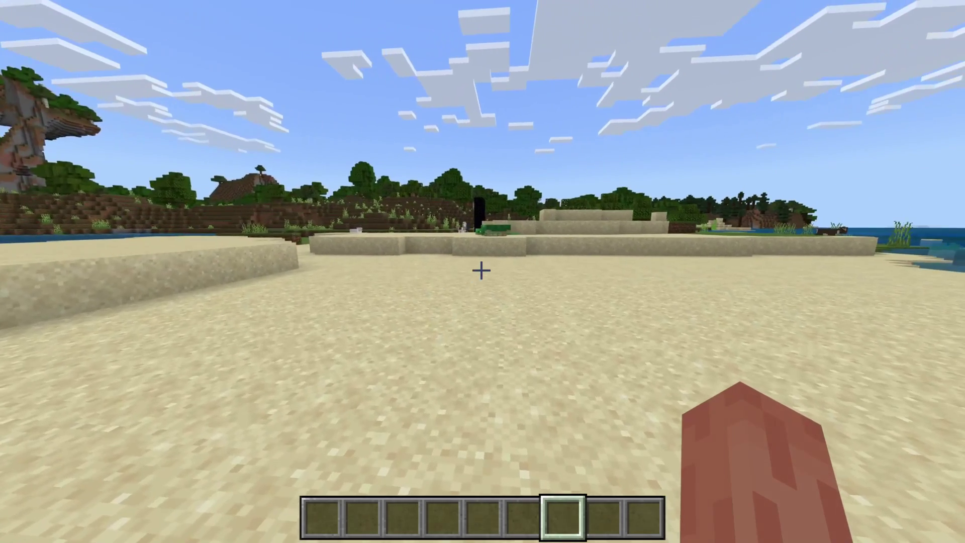
Step: Run the .help chat command to list the client's commands, check the usage of .config, and return to the world
text(t.help)
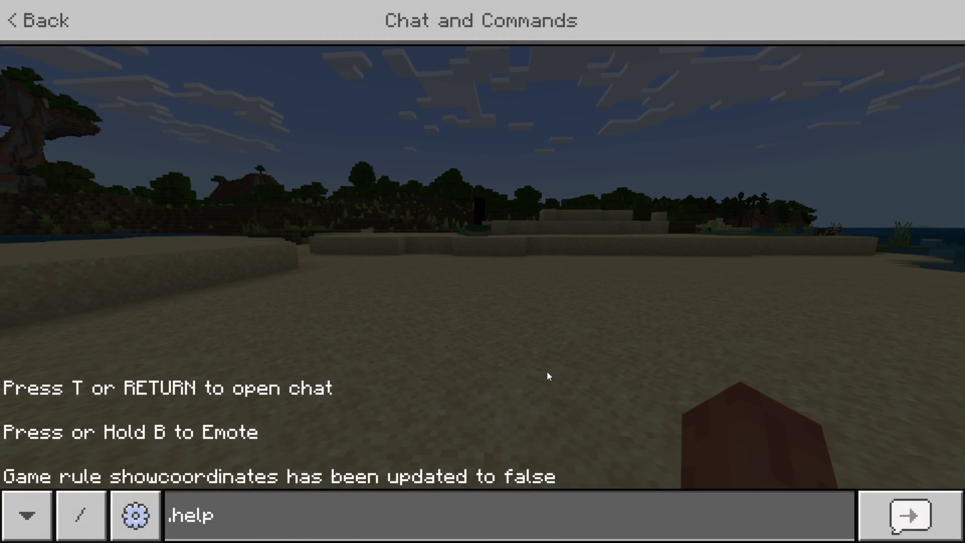
key(Return)
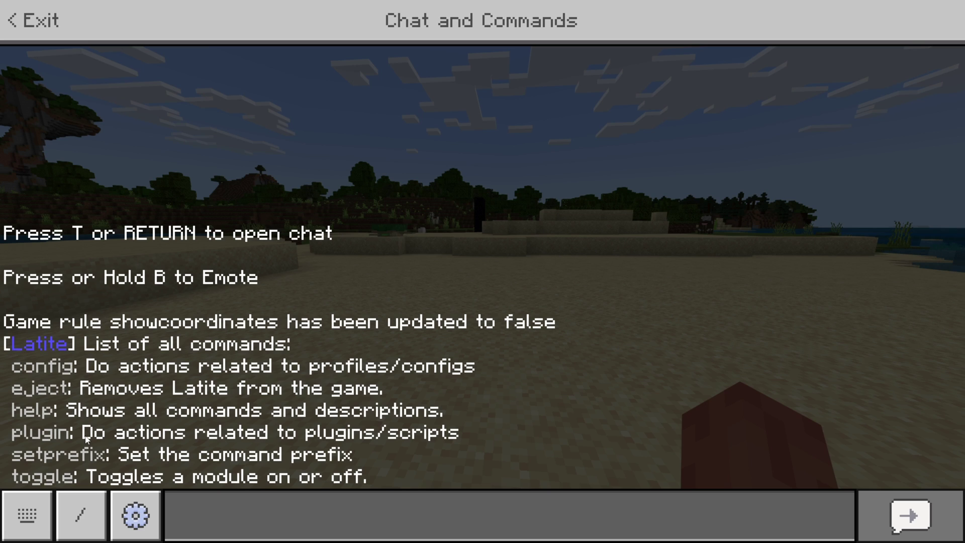
click(294, 512)
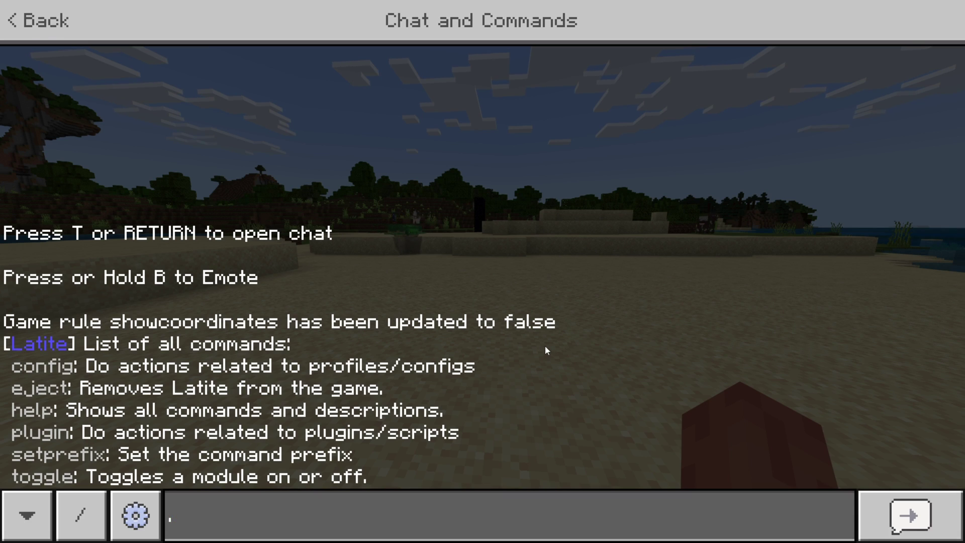
text(.config)
key(Return)
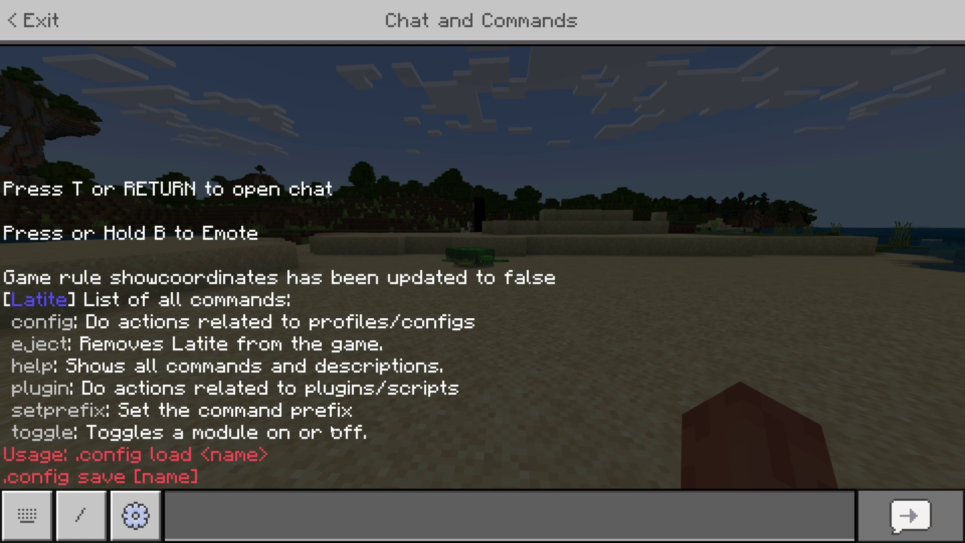
key(Escape)
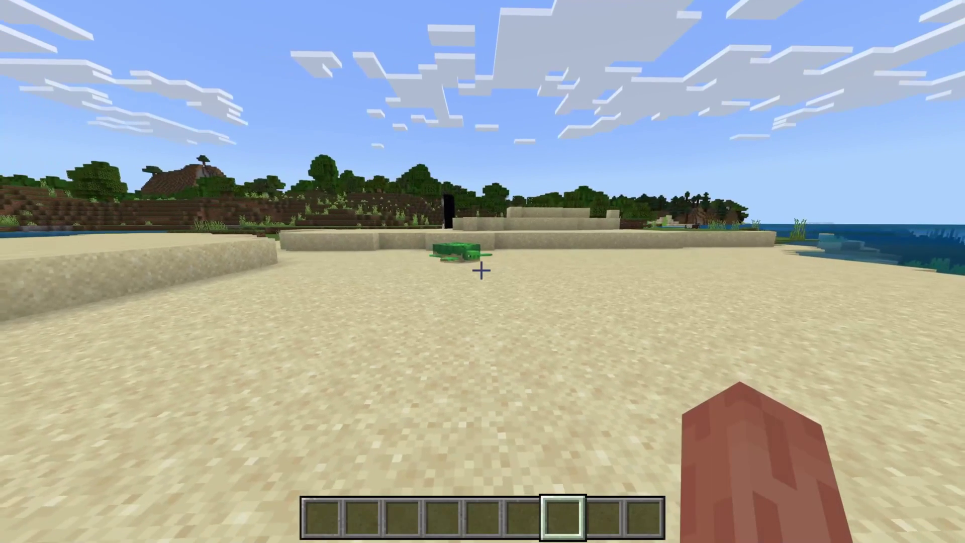
Step: Switch to the front-facing third-person perspective and run the character around the sandy beach near the turtle
key(F5)
key(F5)
key(w)
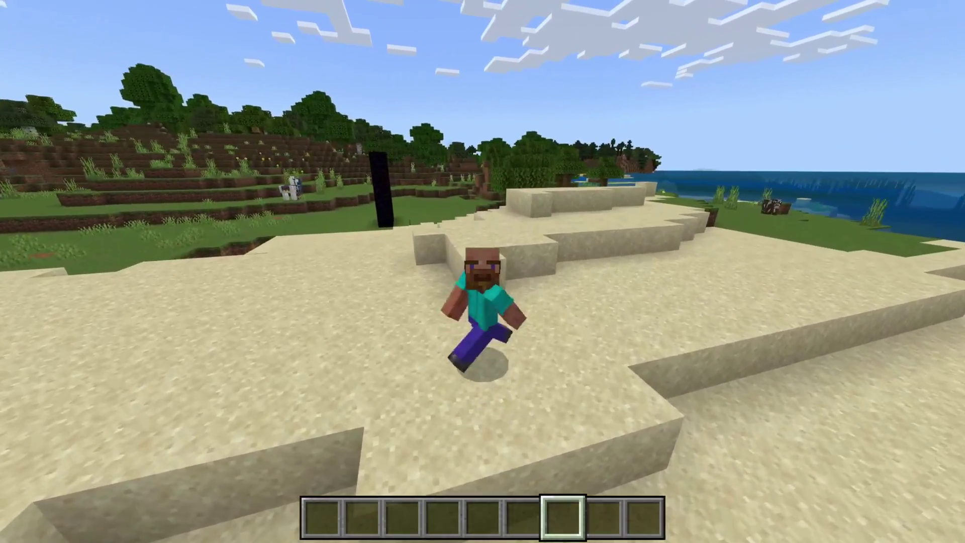
key(w)
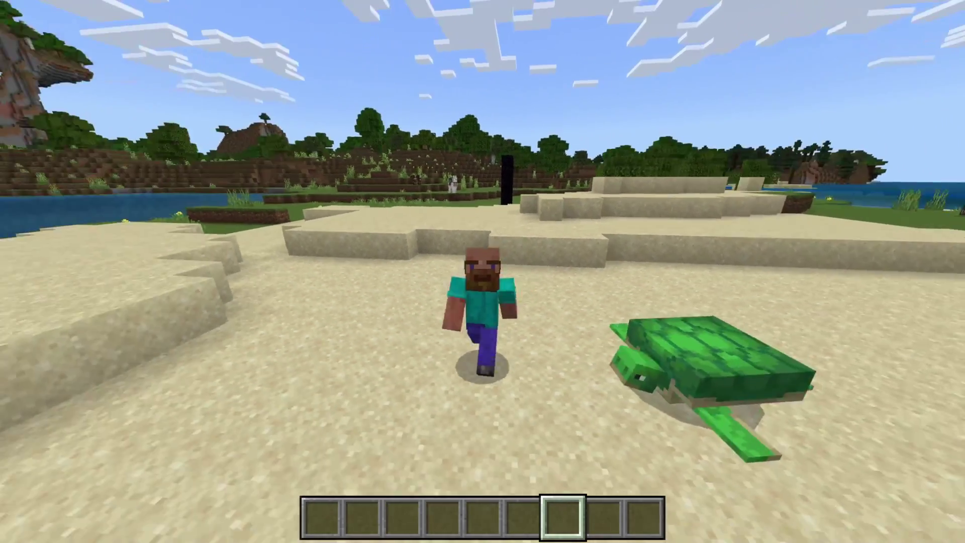
key(w)
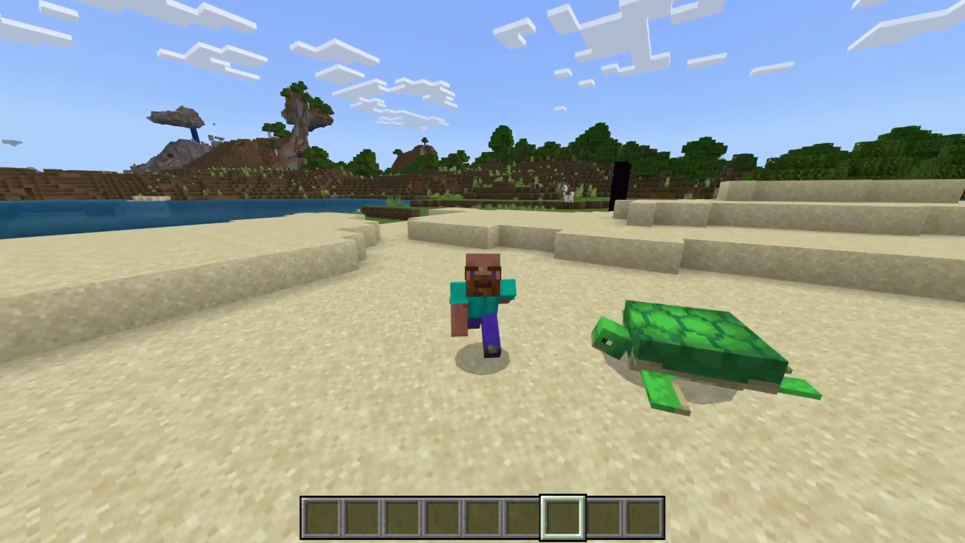
key(w)
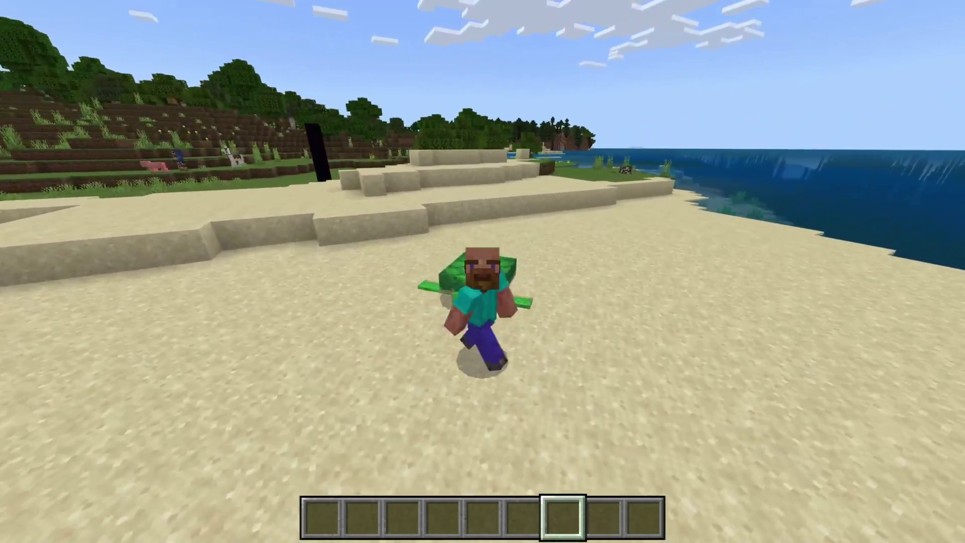
key(w)
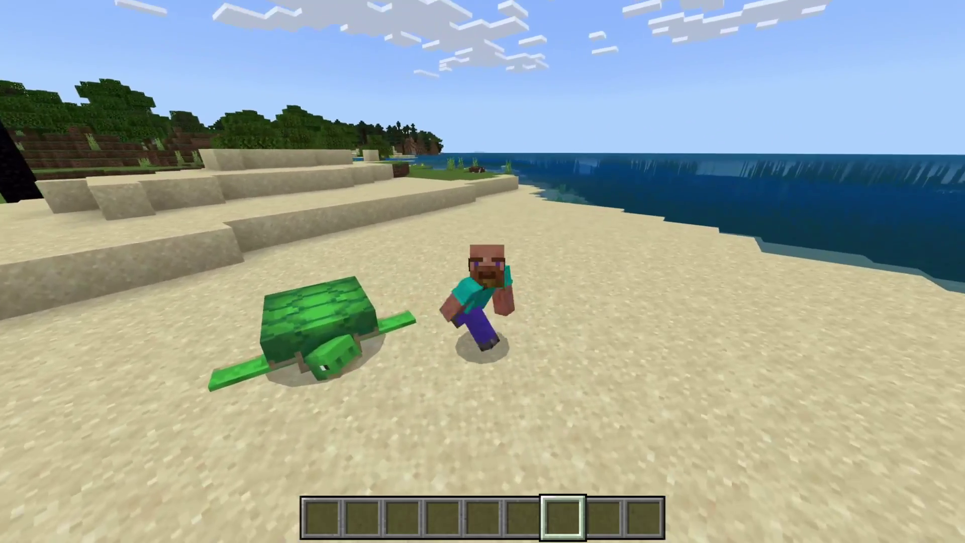
key(w)
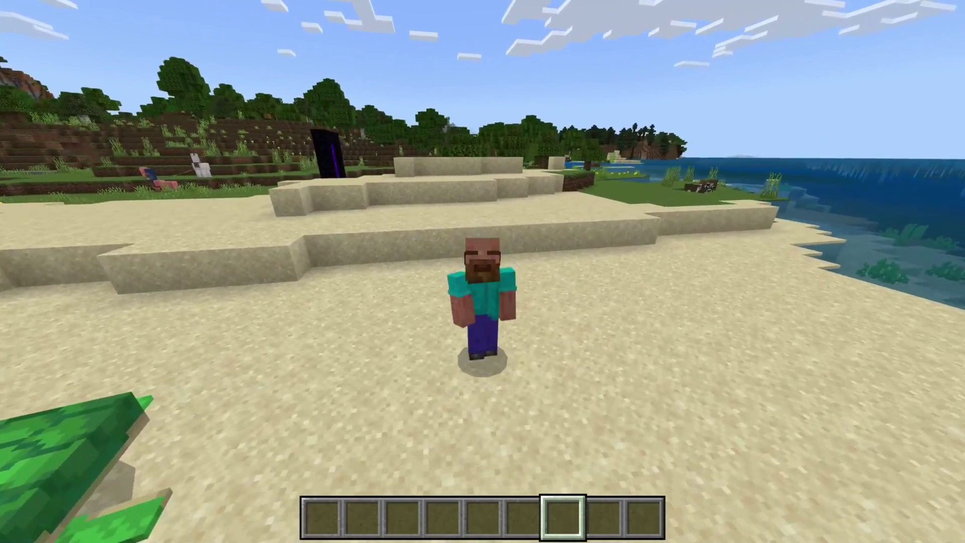
key(w)
key(w)
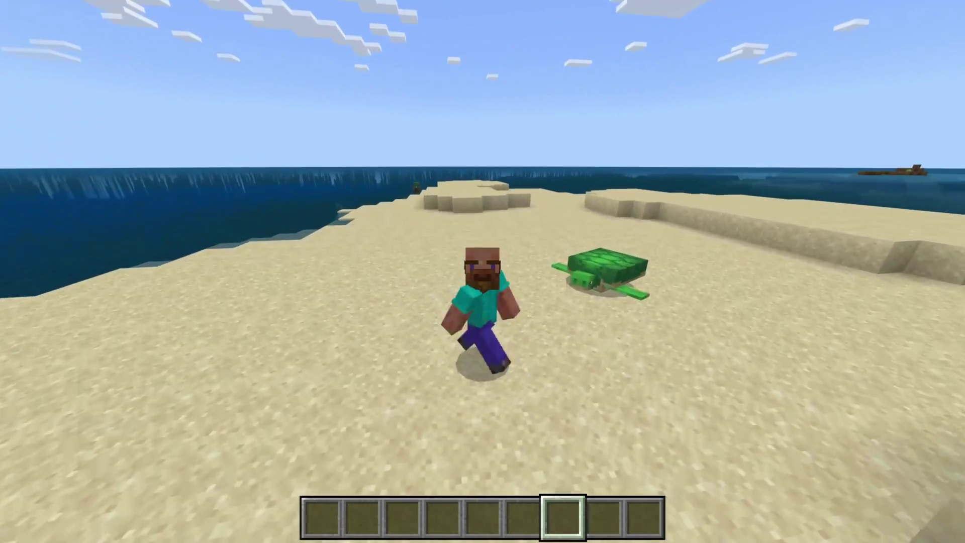
key(w)
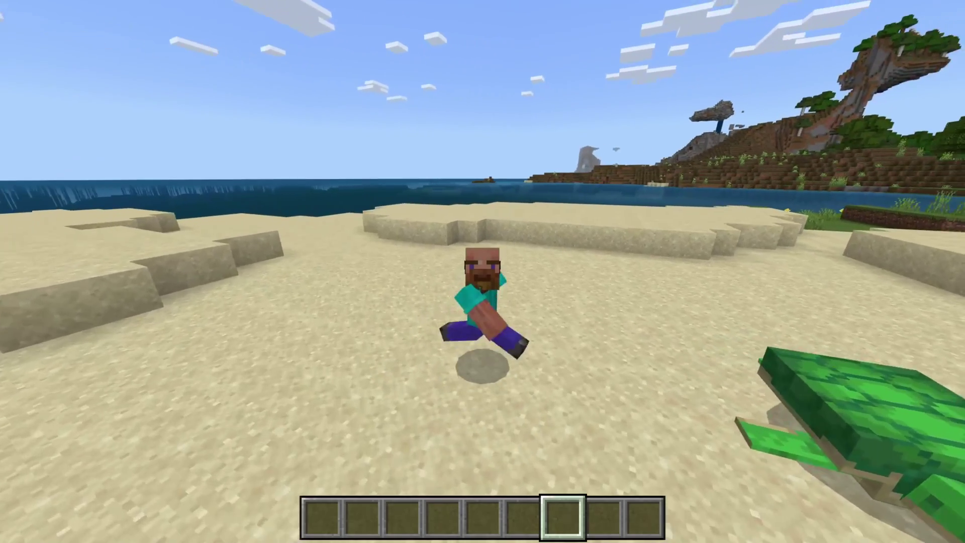